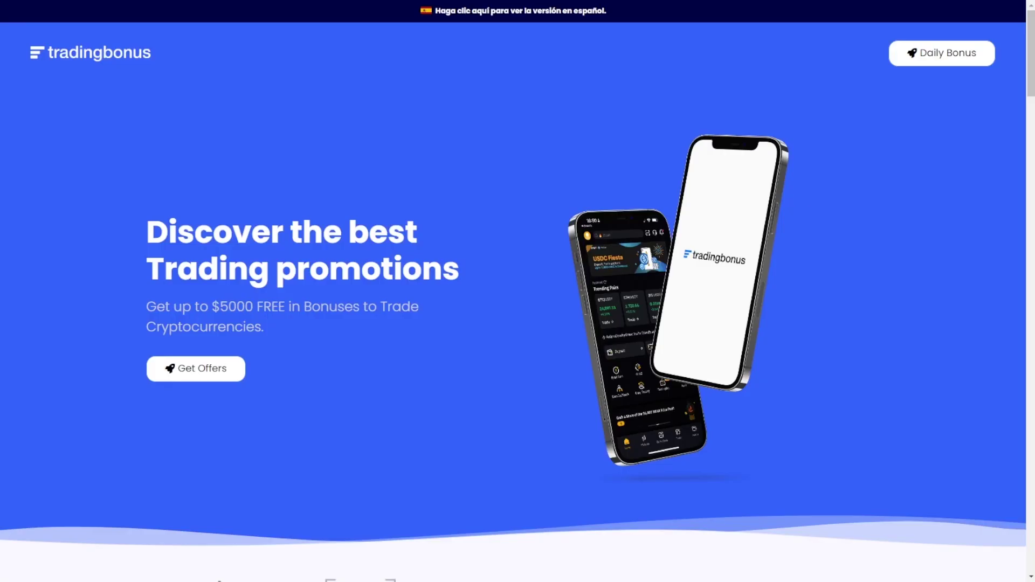
Enlarge the chart area and pan back to earlier BTCUSDT price history.
{"action": "scroll", "coordinate": [1030, 86], "scroll_direction": "down", "scroll_amount": 7}
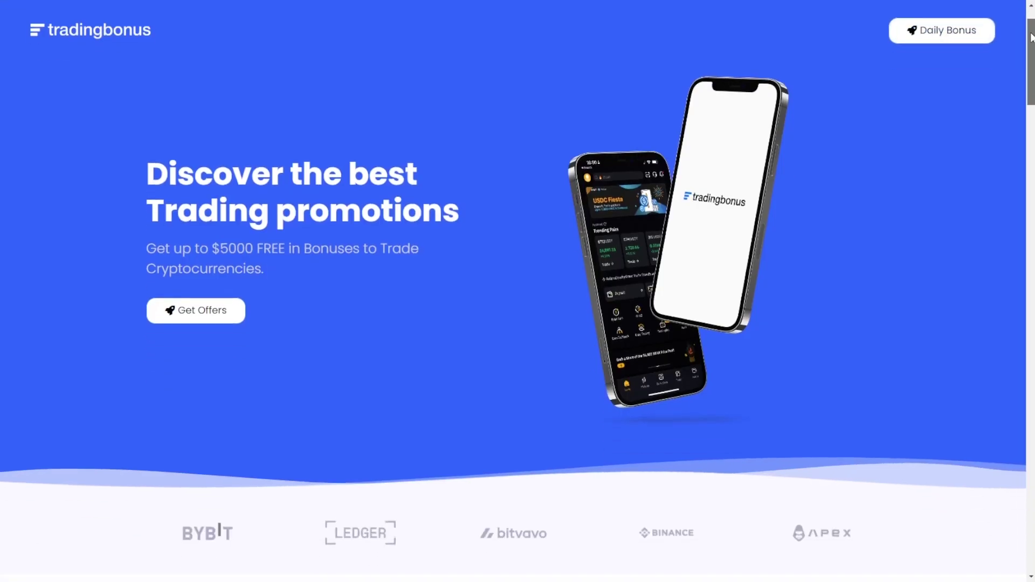
{"action": "left_click_drag", "start_coordinate": [1030, 86], "coordinate": [1031, 504]}
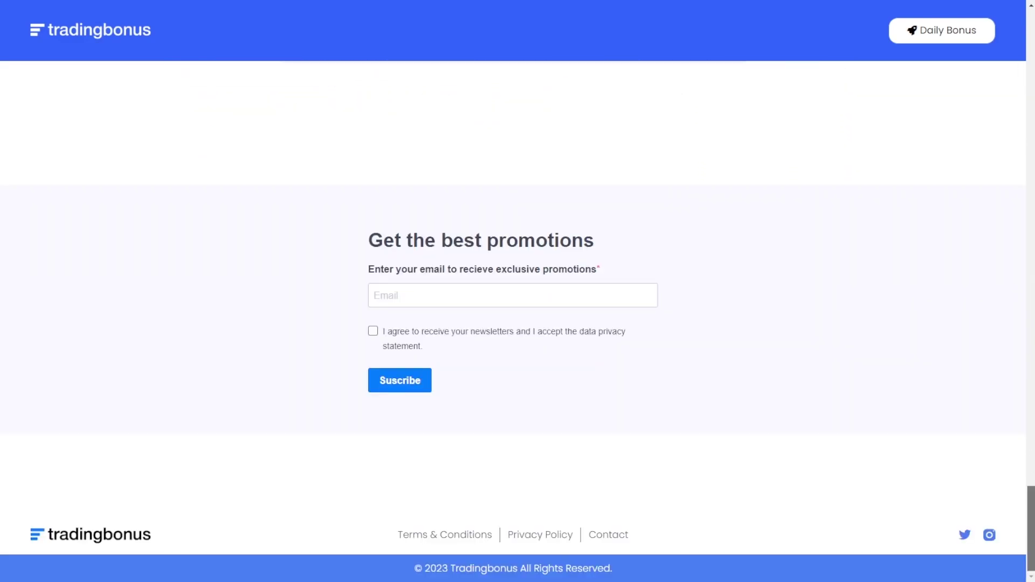
{"action": "scroll", "coordinate": [517, 324], "scroll_direction": "up", "scroll_amount": 10}
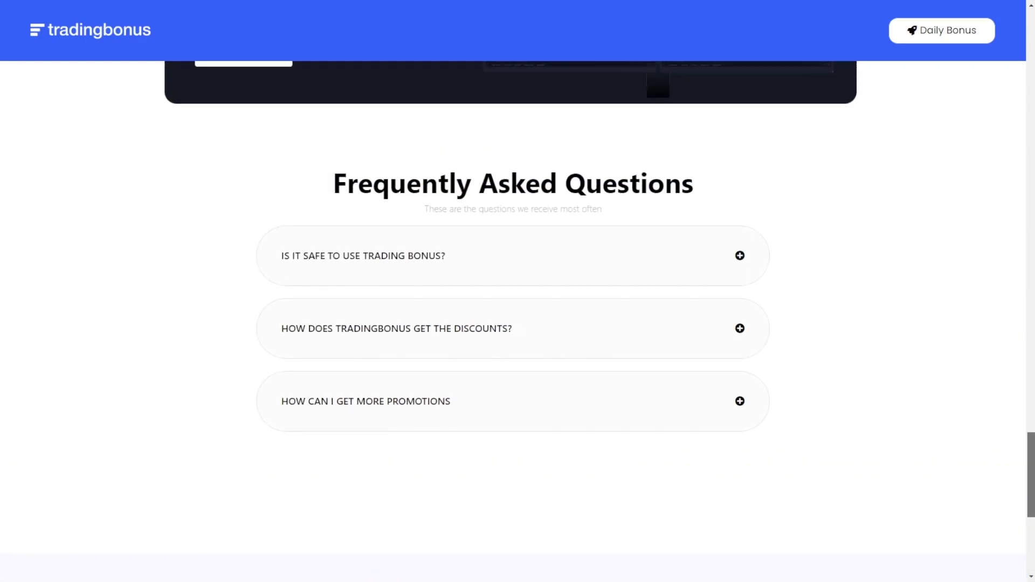
{"action": "scroll", "coordinate": [518, 323], "scroll_direction": "up", "scroll_amount": 12}
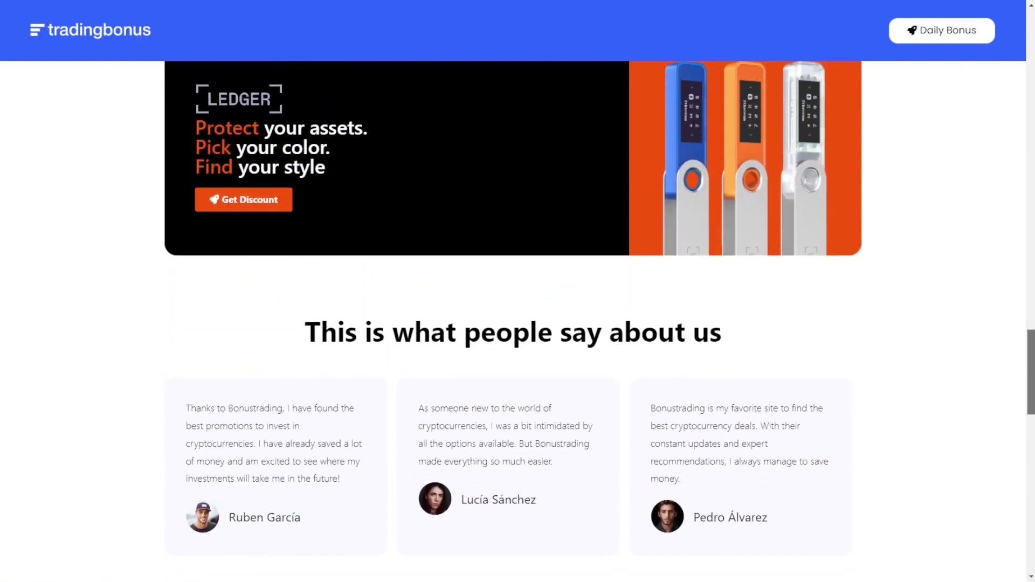
{"action": "scroll", "coordinate": [517, 323], "scroll_direction": "up", "scroll_amount": 10}
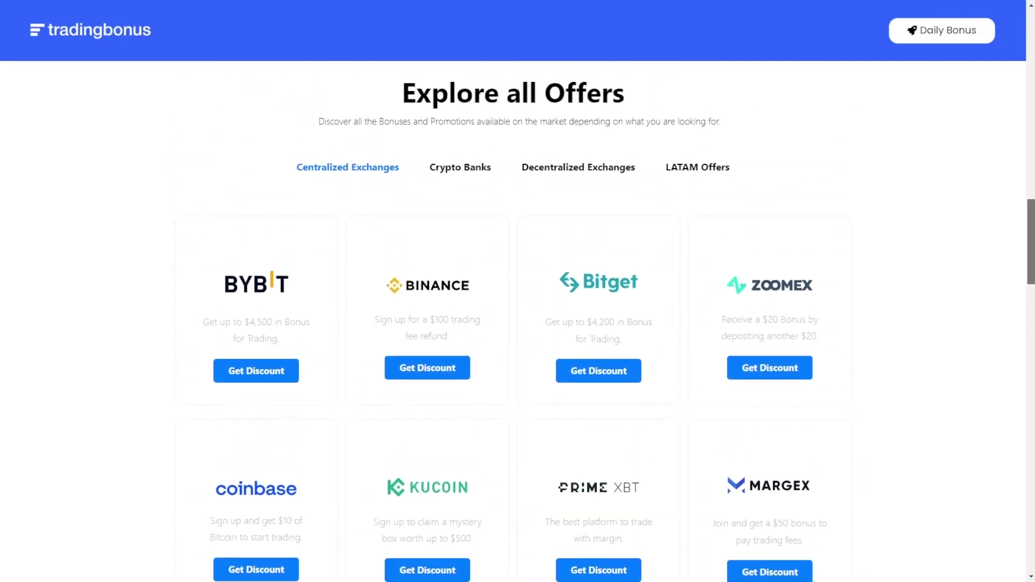
{"action": "scroll", "coordinate": [518, 323], "scroll_direction": "up", "scroll_amount": 12}
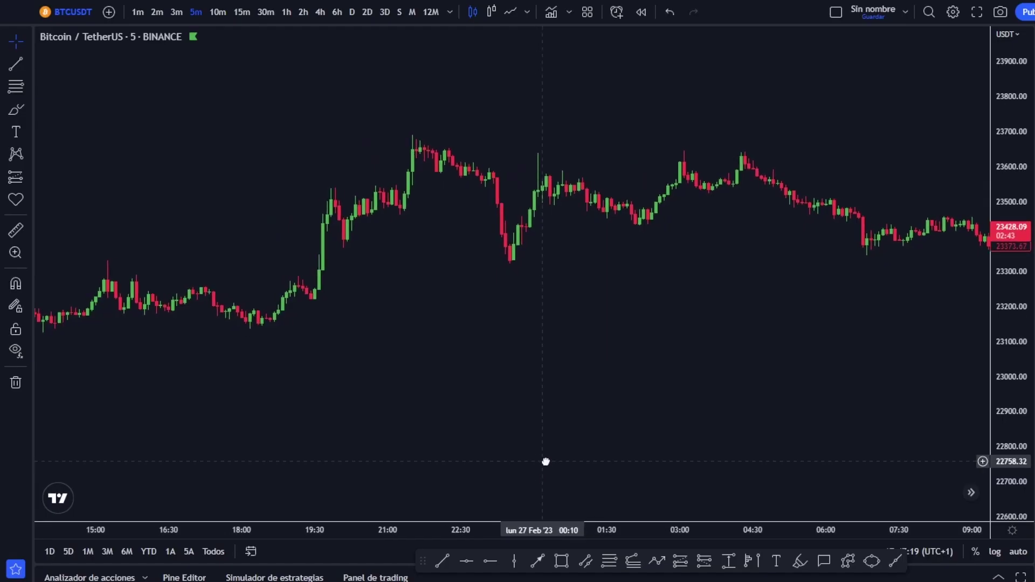
{"action": "left_click_drag", "start_coordinate": [545, 462], "coordinate": [785, 464]}
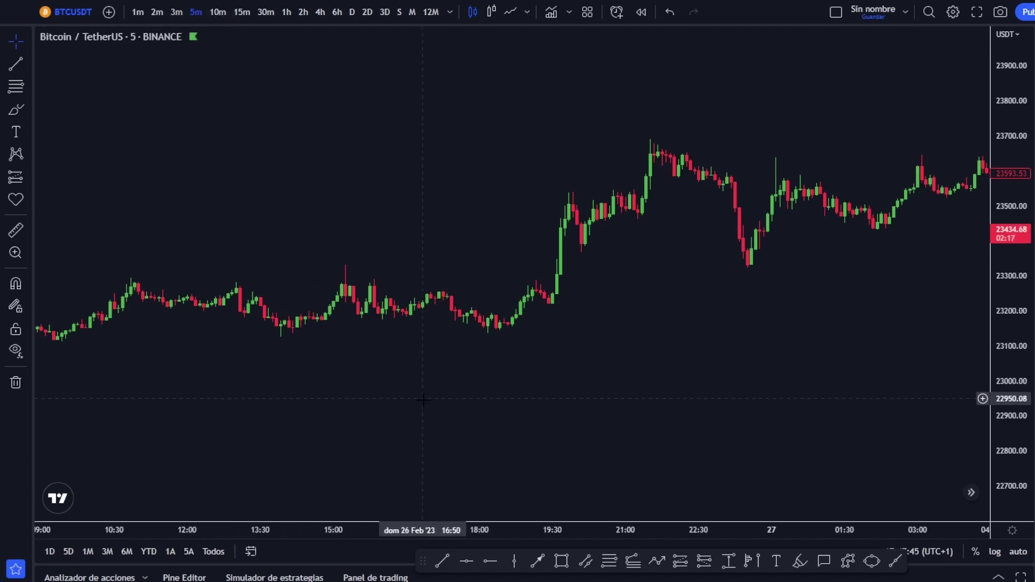
{"action": "left_click_drag", "start_coordinate": [421, 399], "coordinate": [550, 432]}
Add the Y-P Profit Maximizer strategy, shrink its tester panel, and open its style settings.
{"action": "left_click", "coordinate": [553, 15]}
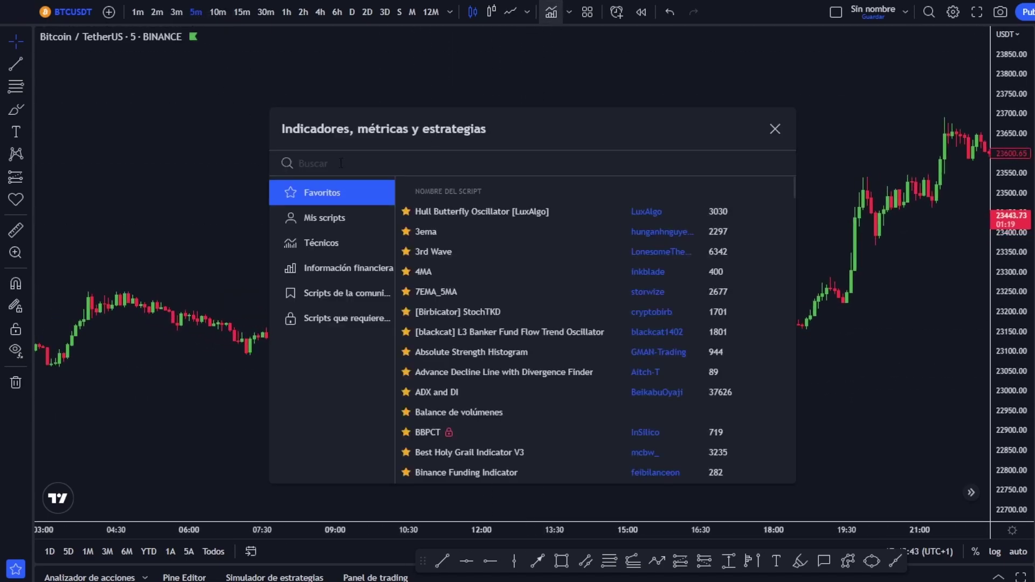
{"action": "type", "text": "Y-P Profit Maximizer"}
{"action": "key", "text": "shift+Left"}
{"action": "key", "text": "shift+Left"}
{"action": "key", "text": "shift+Left"}
{"action": "key", "text": "shift+Left"}
{"action": "key", "text": "shift+Left"}
{"action": "key", "text": "shift+Left"}
{"action": "key", "text": "shift+Left"}
{"action": "key", "text": "shift+Left"}
{"action": "key", "text": "shift+Left"}
{"action": "key", "text": "shift+Left"}
{"action": "key", "text": "shift+Left"}
{"action": "key", "text": "shift+Left"}
{"action": "key", "text": "shift+Left"}
{"action": "key", "text": "shift+Left"}
{"action": "key", "text": "shift+Left"}
{"action": "key", "text": "shift+Left"}
{"action": "key", "text": "shift+Left"}
{"action": "key", "text": "shift+Left"}
{"action": "key", "text": "shift+Left"}
{"action": "key", "text": "shift+Left"}
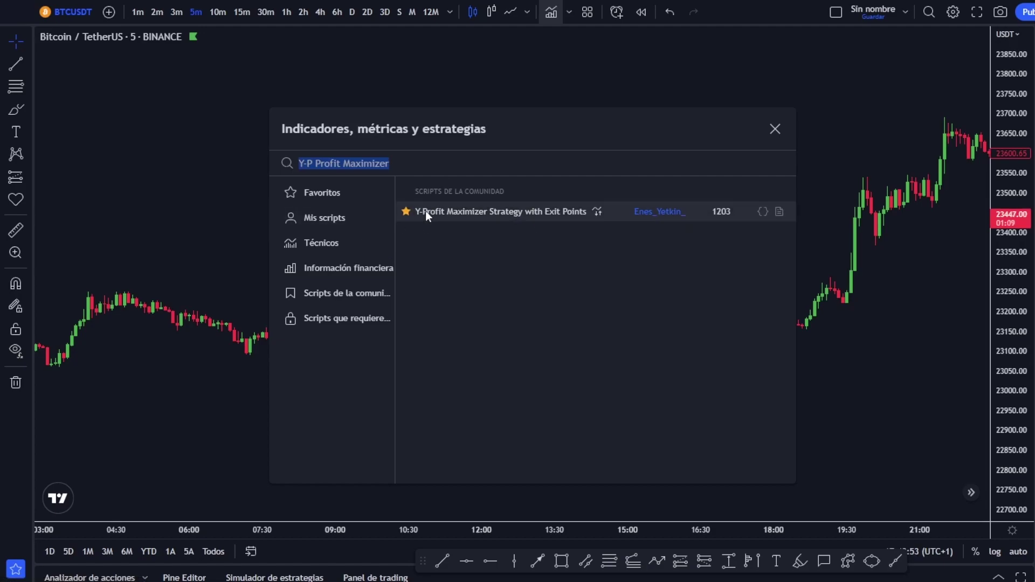
{"action": "left_click", "coordinate": [449, 211]}
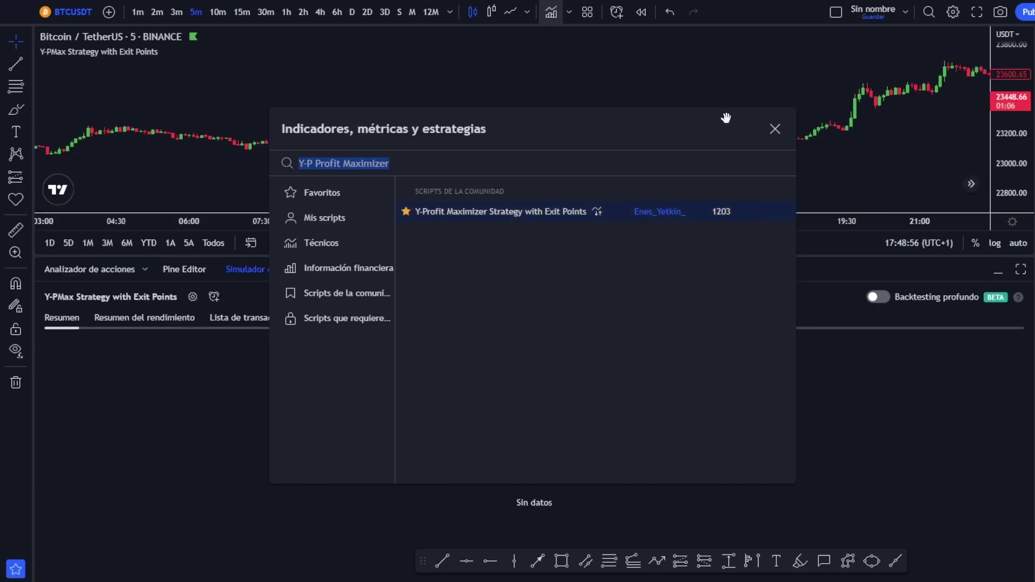
{"action": "left_click", "coordinate": [775, 128]}
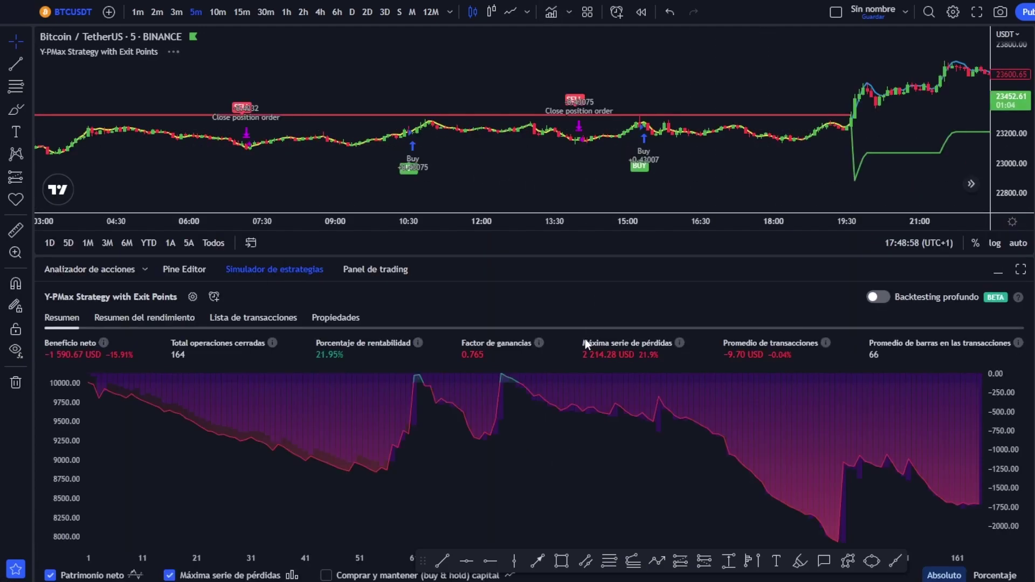
{"action": "left_click_drag", "start_coordinate": [441, 264], "coordinate": [442, 497]}
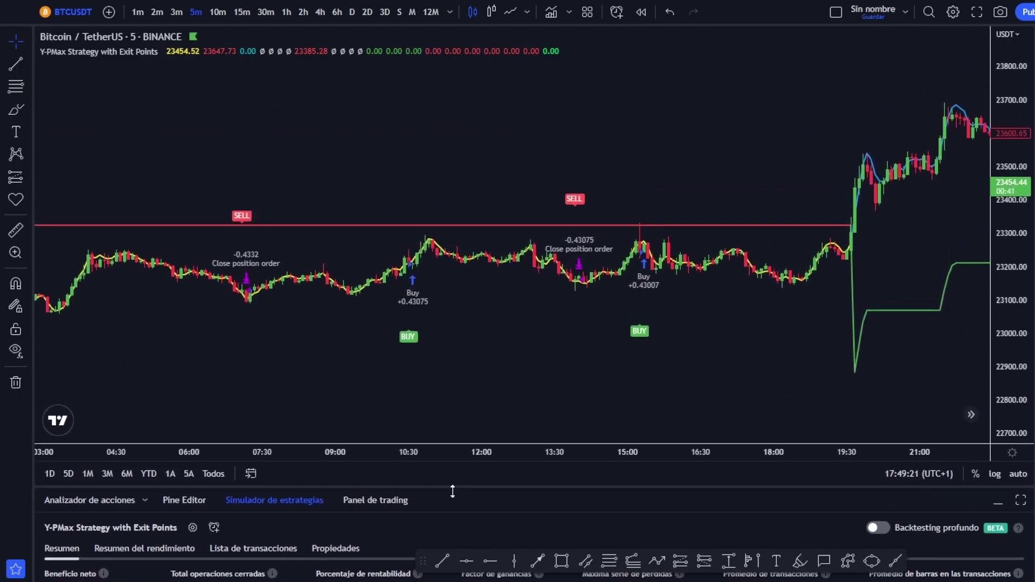
{"action": "double_click", "coordinate": [504, 223]}
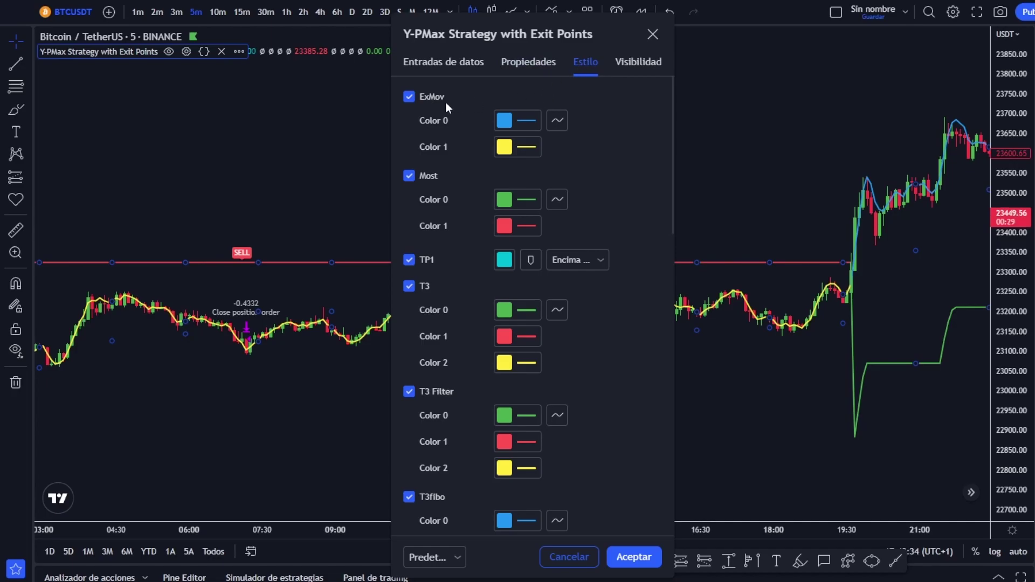
Hide the ExMov and Most plot lines.
{"action": "left_click", "coordinate": [410, 97]}
{"action": "left_click", "coordinate": [409, 176]}
{"action": "scroll", "coordinate": [461, 202], "scroll_direction": "down", "scroll_amount": 10}
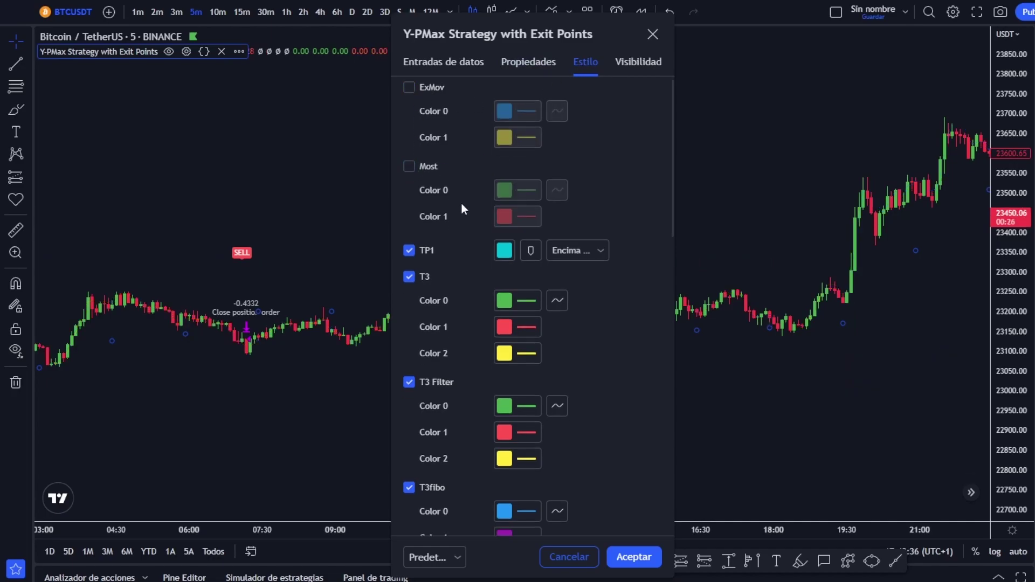
{"action": "scroll", "coordinate": [432, 264], "scroll_direction": "up", "scroll_amount": 3}
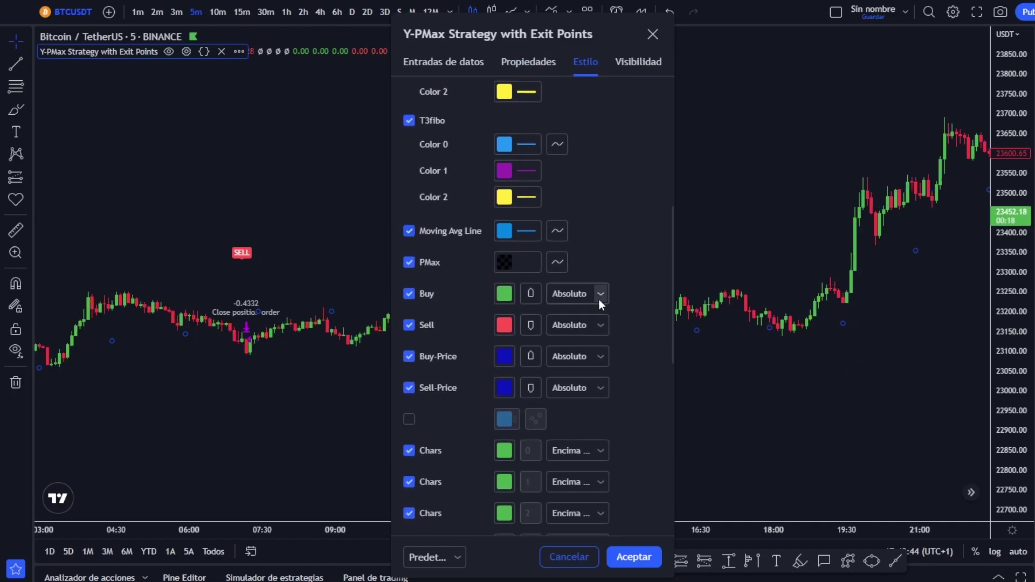
Place Buy signals below the bars (Debajo de la barra) and Sell signals above (Encima de la barra).
{"action": "left_click", "coordinate": [581, 295]}
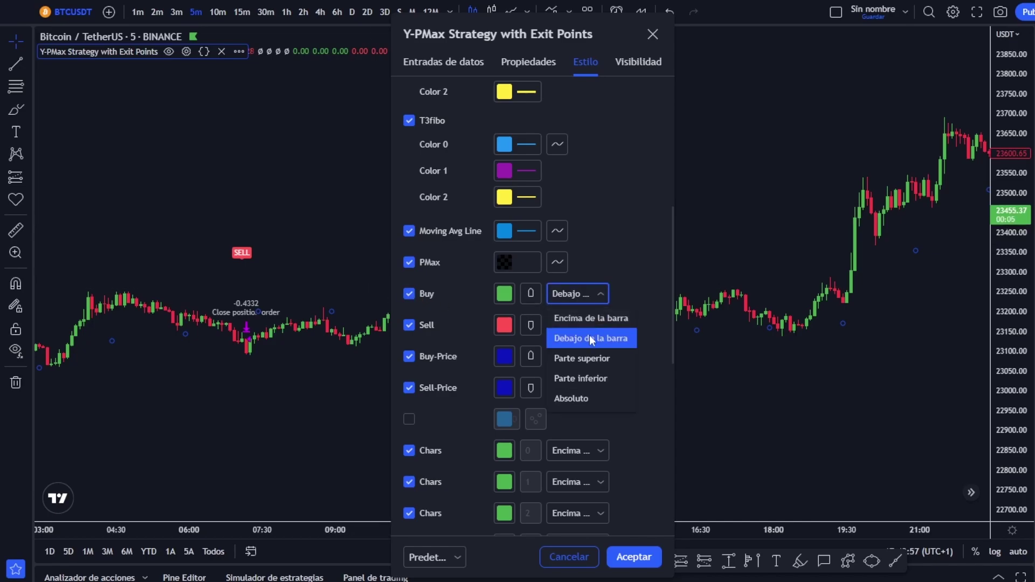
{"action": "left_click", "coordinate": [578, 337]}
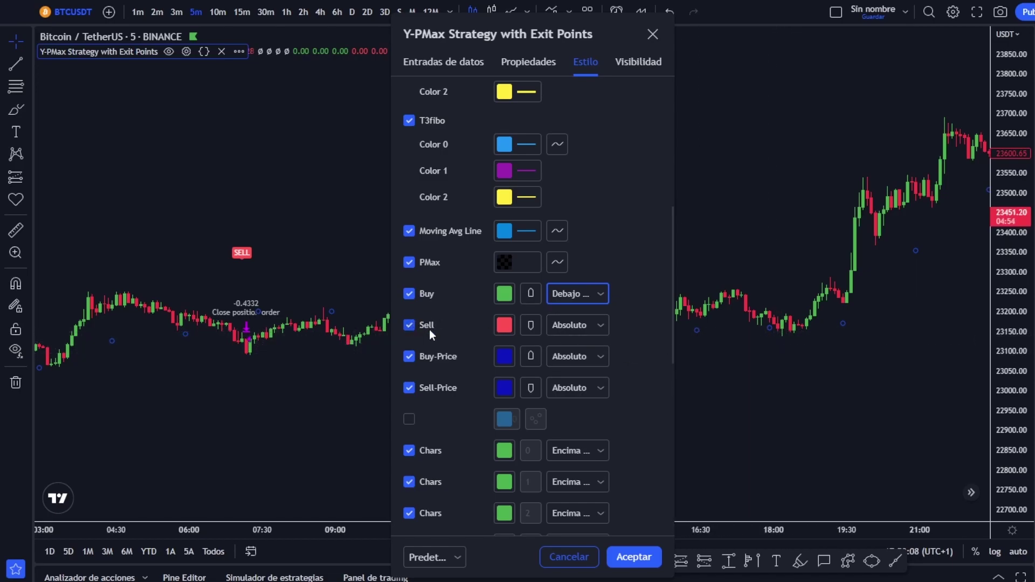
{"action": "left_click", "coordinate": [601, 328]}
{"action": "left_click", "coordinate": [593, 348]}
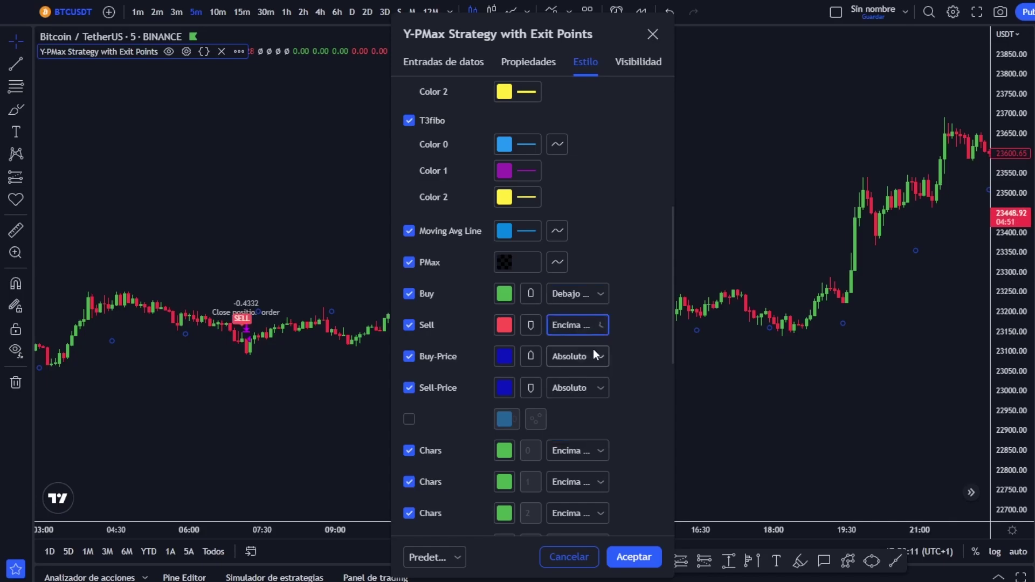
{"action": "left_click", "coordinate": [566, 325]}
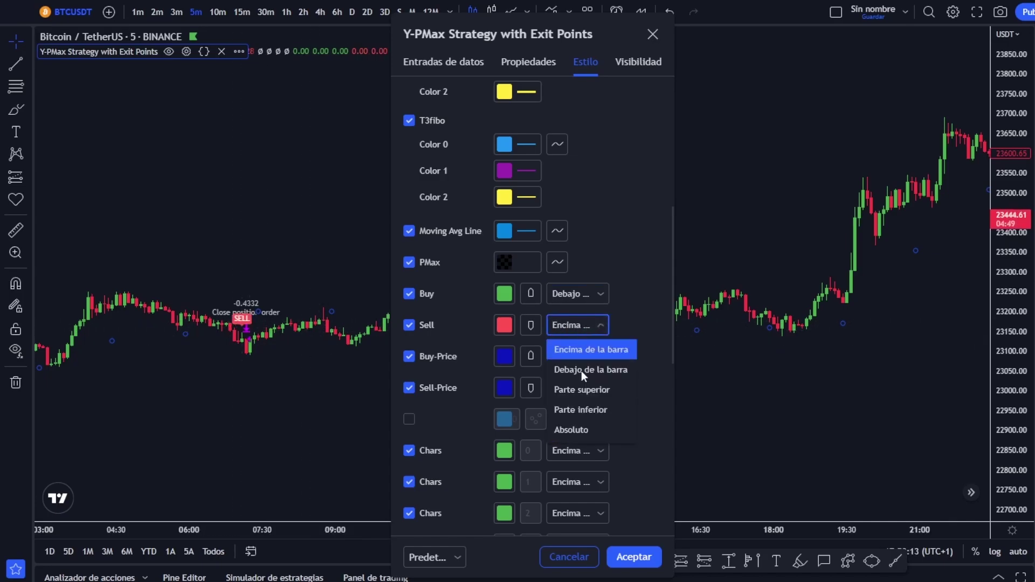
{"action": "left_click", "coordinate": [577, 429]}
{"action": "left_click", "coordinate": [591, 324]}
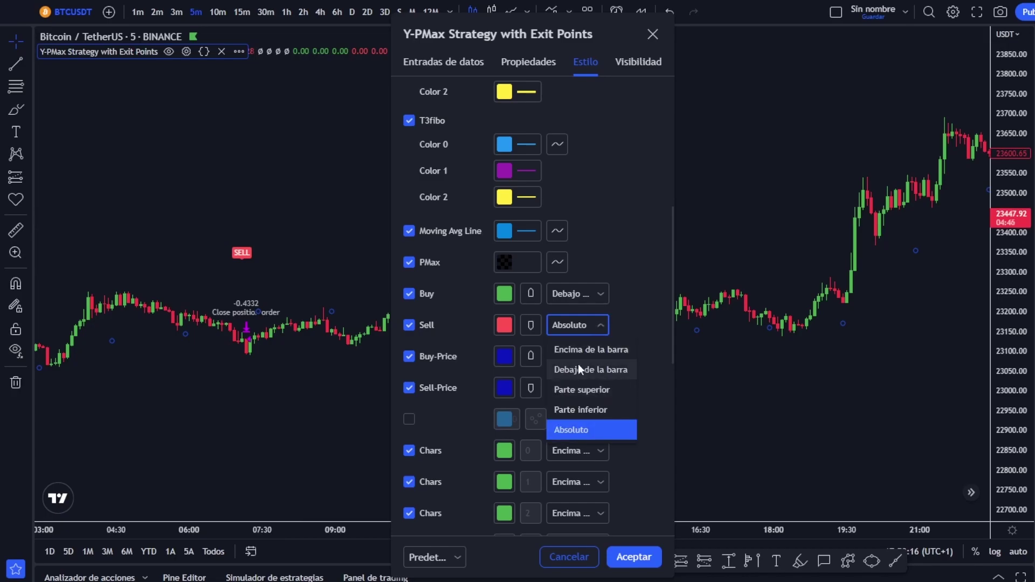
{"action": "left_click", "coordinate": [572, 350]}
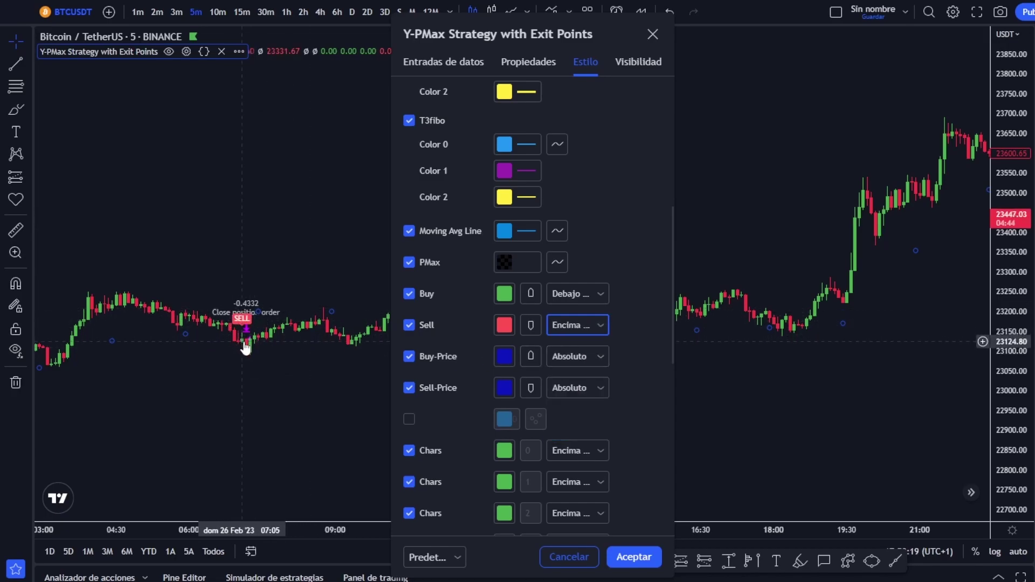
Hide the on-chart trade labels and accept the strategy settings with Aceptar.
{"action": "scroll", "coordinate": [578, 272], "scroll_direction": "down", "scroll_amount": 10}
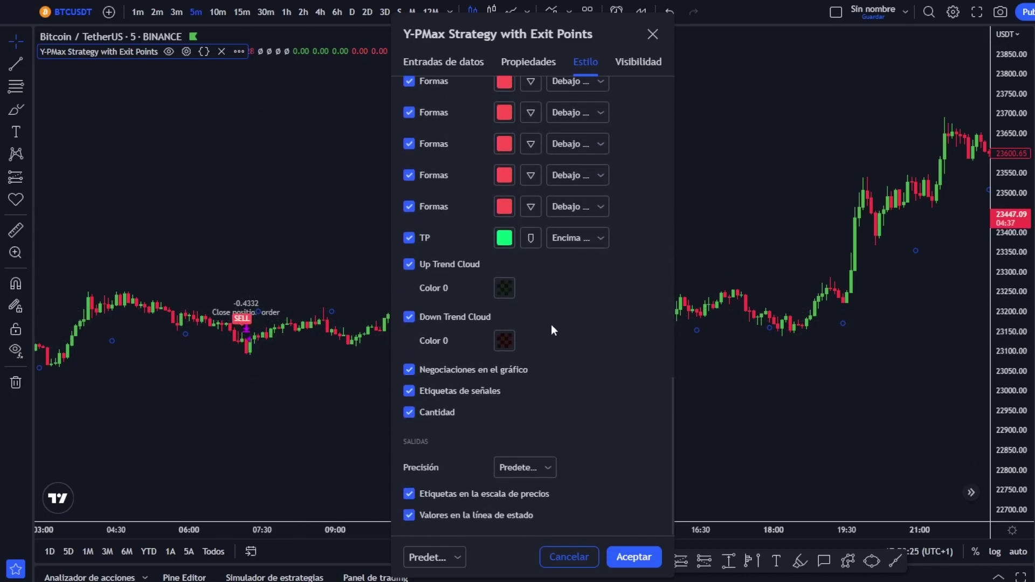
{"action": "left_click", "coordinate": [410, 370]}
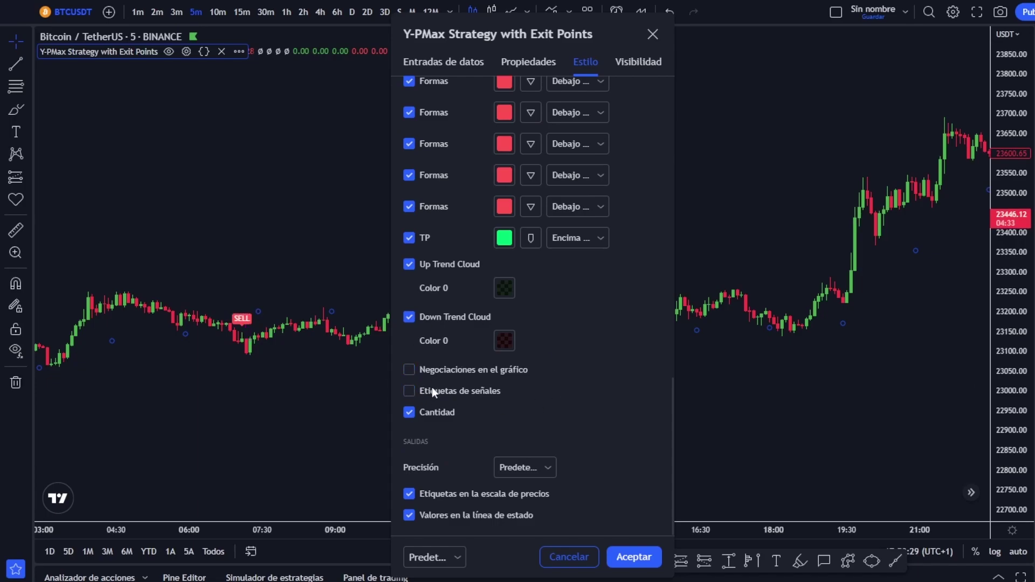
{"action": "left_click", "coordinate": [439, 63]}
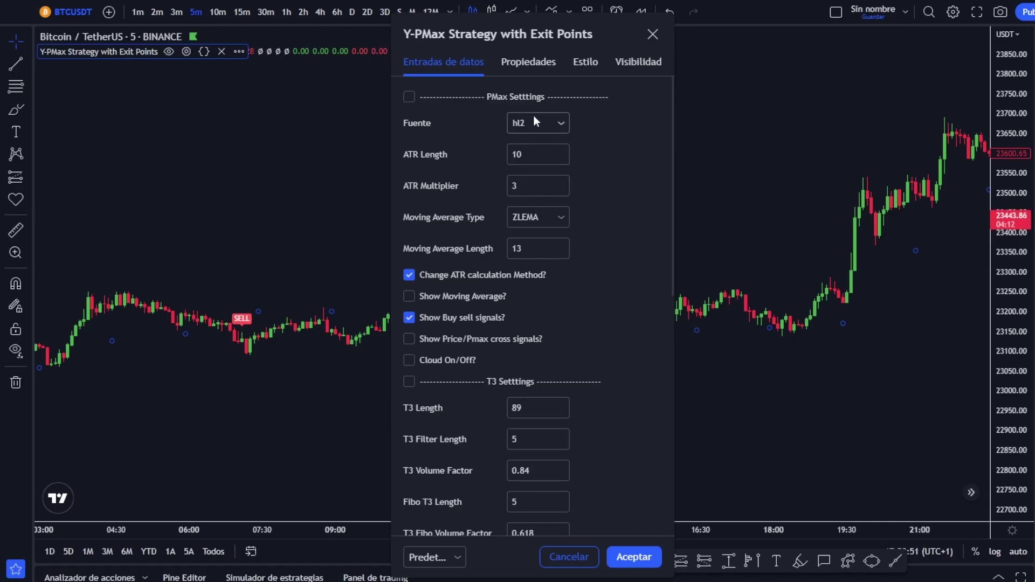
{"action": "left_click", "coordinate": [634, 557]}
{"action": "left_click_drag", "start_coordinate": [776, 390], "coordinate": [481, 426]}
Scroll to later candles and open the Indicators, metrics and strategies list.
{"action": "scroll", "coordinate": [771, 365], "scroll_direction": "right", "scroll_amount": 3}
{"action": "scroll", "coordinate": [868, 264], "scroll_direction": "right", "scroll_amount": 2}
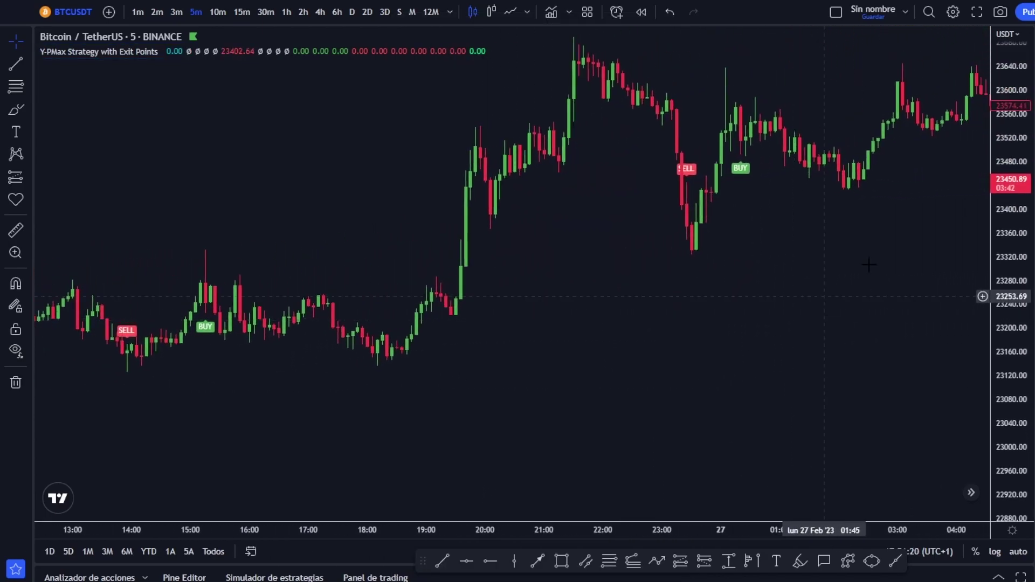
{"action": "scroll", "coordinate": [868, 265], "scroll_direction": "right", "scroll_amount": 8}
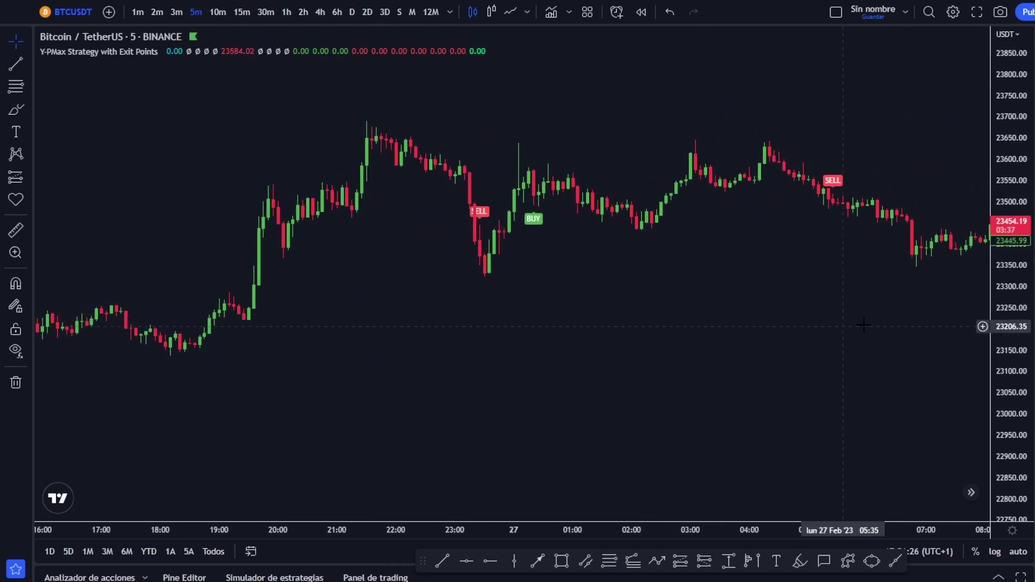
{"action": "left_click_drag", "start_coordinate": [864, 325], "coordinate": [517, 330]}
{"action": "left_click_drag", "start_coordinate": [763, 328], "coordinate": [513, 340]}
{"action": "scroll", "coordinate": [735, 333], "scroll_direction": "right", "scroll_amount": 3}
{"action": "left_click", "coordinate": [550, 11]}
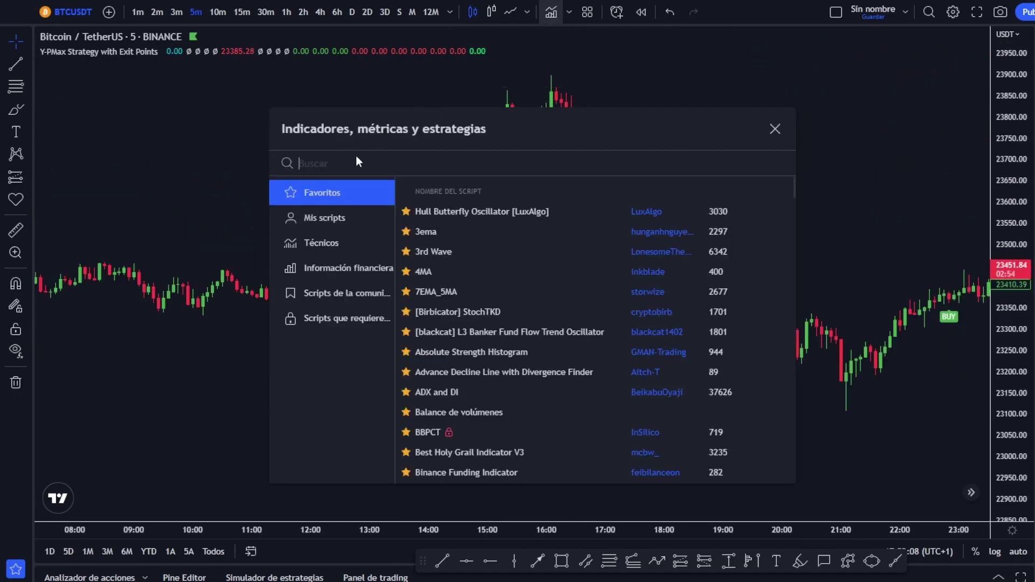
Search 'Momentum' and add the Momentum Strength Buy Sell Pivot Study to the chart.
{"action": "type", "text": "Momen"}
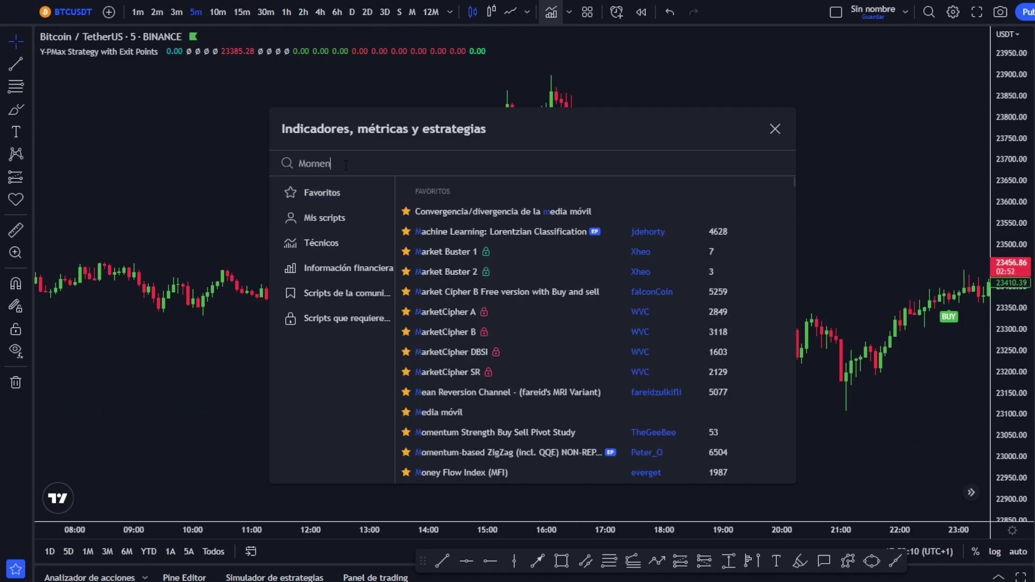
{"action": "type", "text": "tum"}
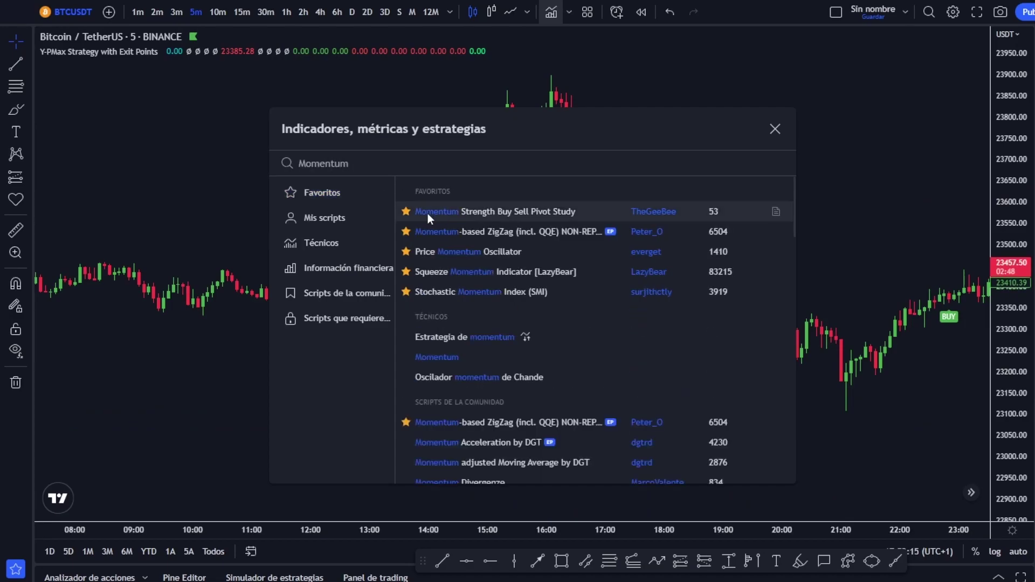
{"action": "left_click", "coordinate": [474, 212]}
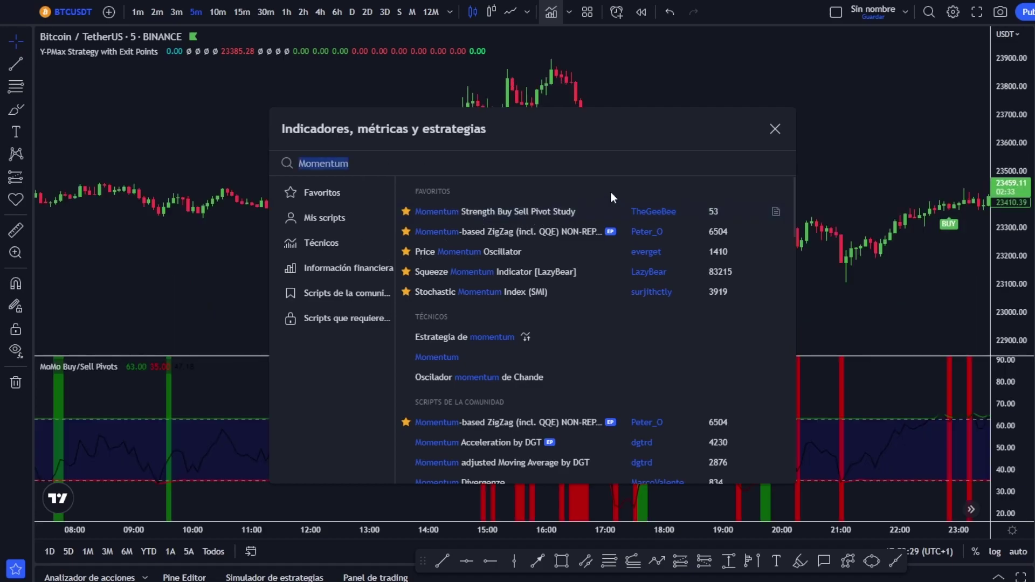
{"action": "left_click", "coordinate": [775, 130]}
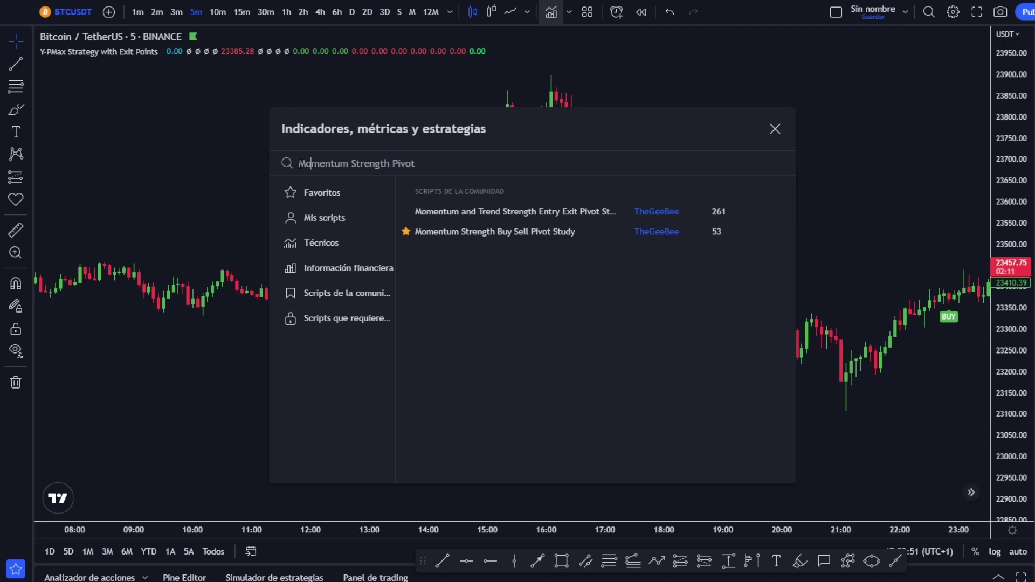
Star the Momentum Strength Buy Sell Pivot Study as a favourite and close the list.
{"action": "left_click_drag", "start_coordinate": [299, 163], "coordinate": [360, 164]}
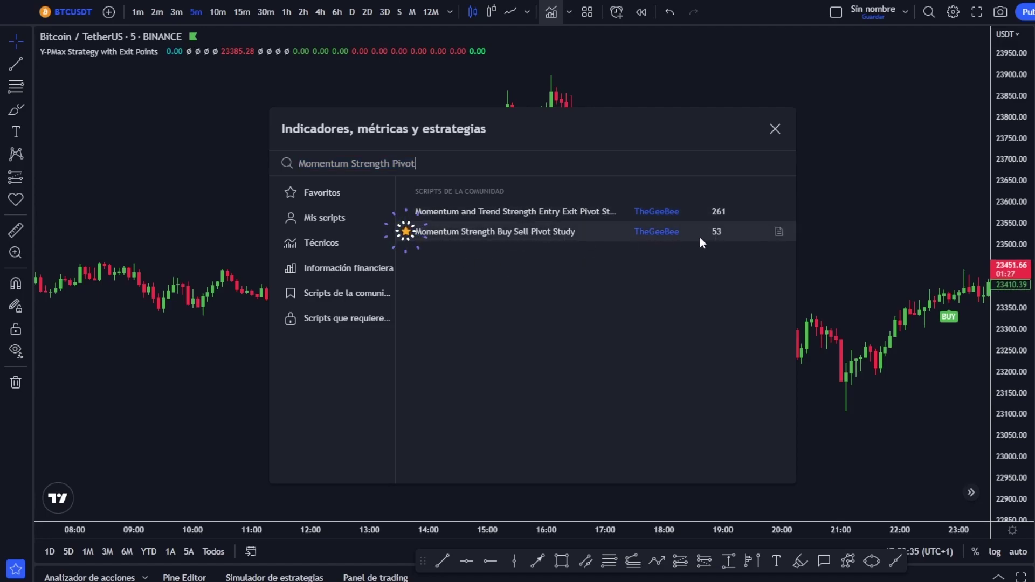
{"action": "left_click", "coordinate": [460, 232]}
{"action": "left_click", "coordinate": [775, 127]}
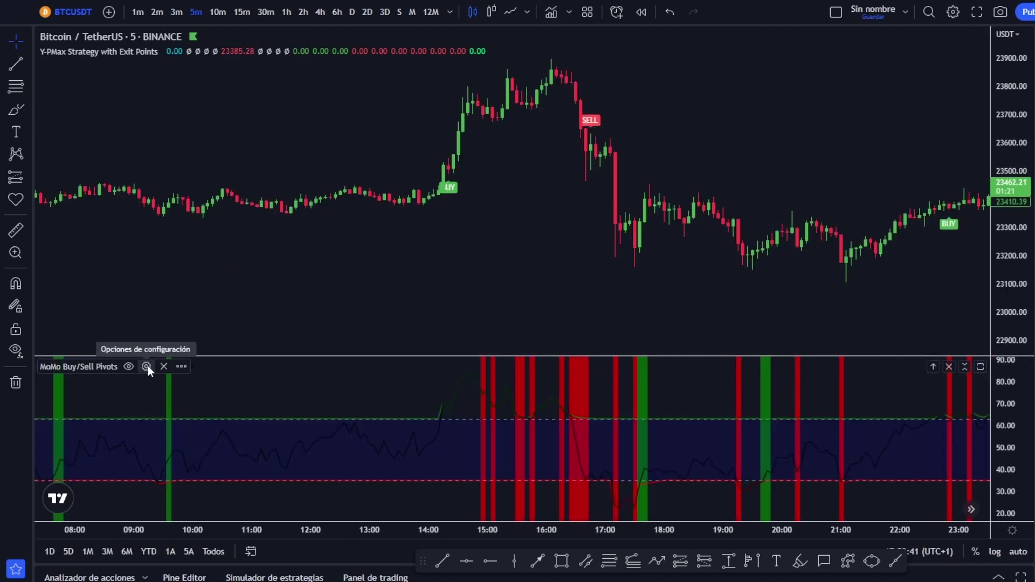
In the MoMo Estilo settings, turn off Hlines Background and make the oscillator line cyan at 100%.
{"action": "left_click", "coordinate": [147, 367]}
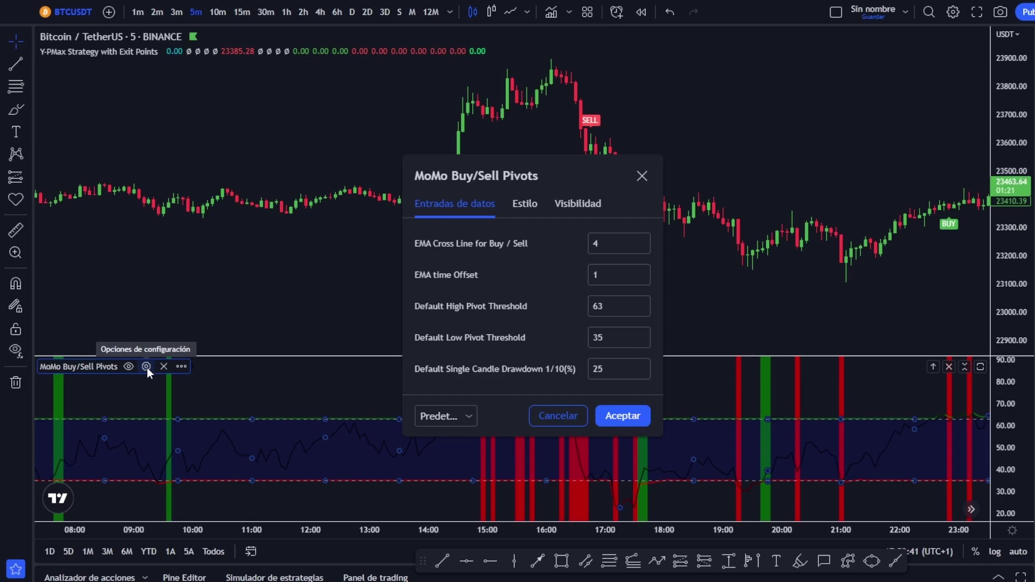
{"action": "left_click", "coordinate": [524, 206]}
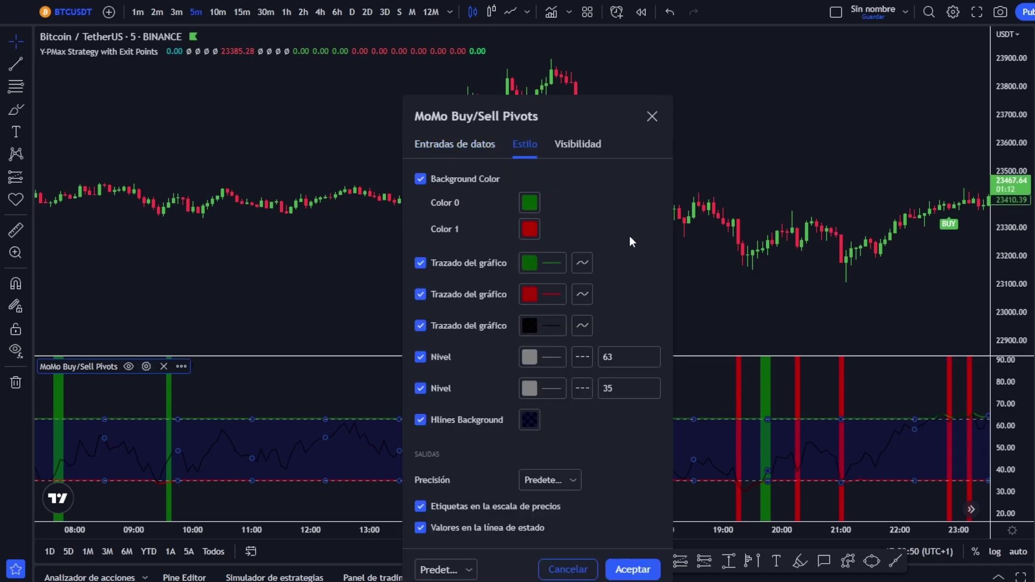
{"action": "left_click", "coordinate": [422, 420]}
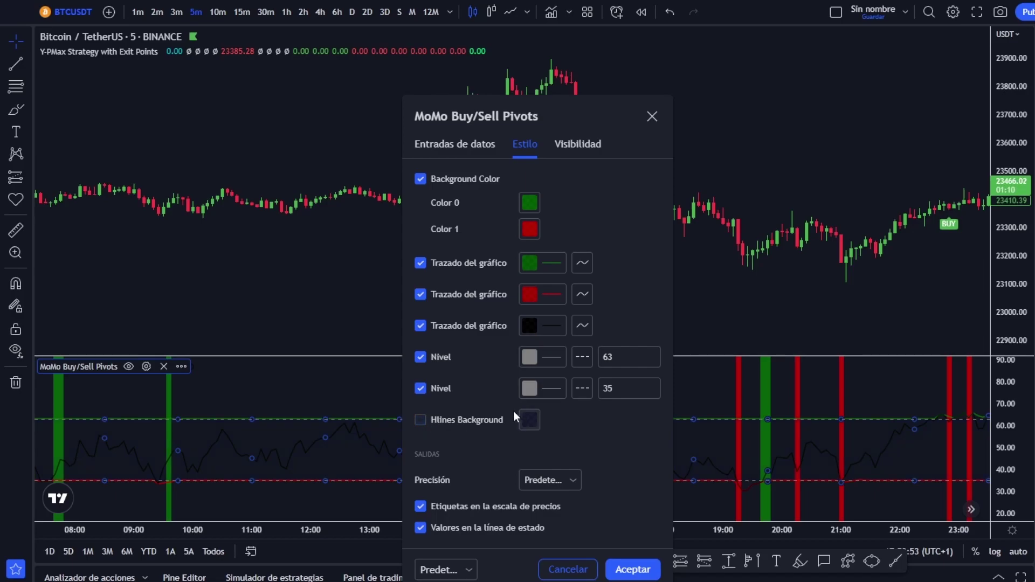
{"action": "left_click", "coordinate": [536, 328]}
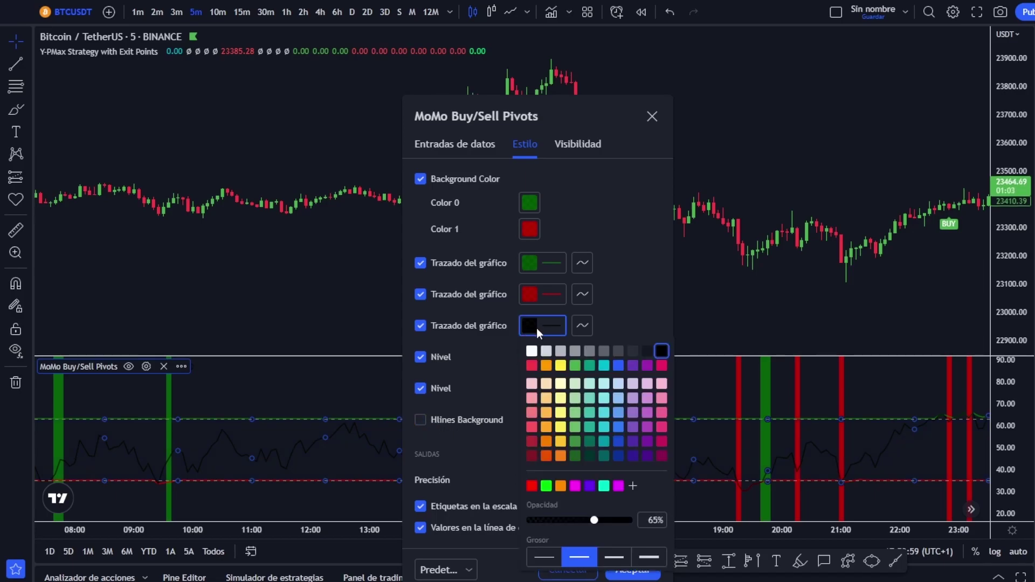
{"action": "left_click", "coordinate": [604, 487]}
{"action": "left_click_drag", "start_coordinate": [599, 520], "coordinate": [630, 520]}
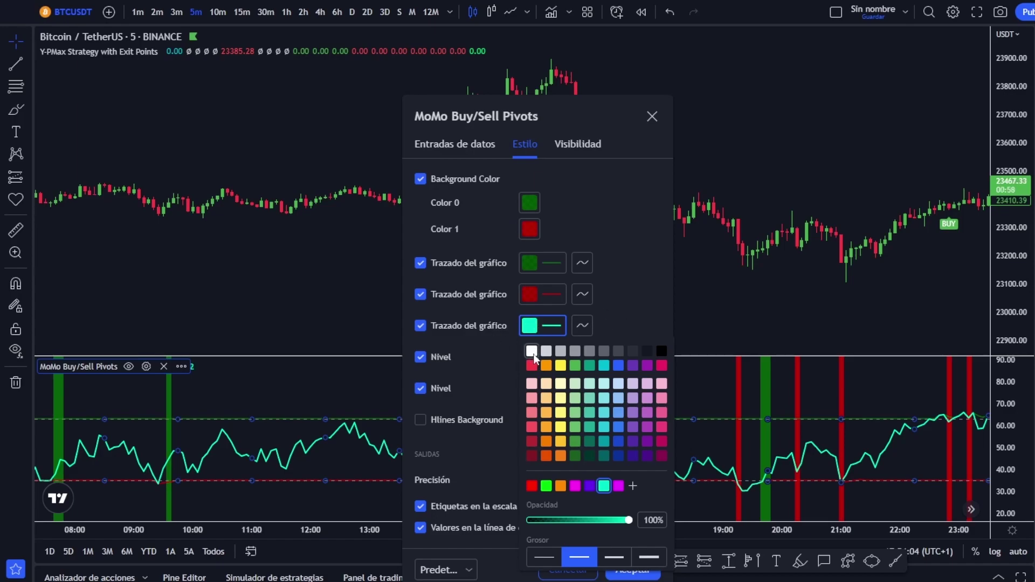
{"action": "key", "text": "Escape"}
Set the upper level to 70 in red and the lower 30 level in green.
{"action": "type", "text": "70"}
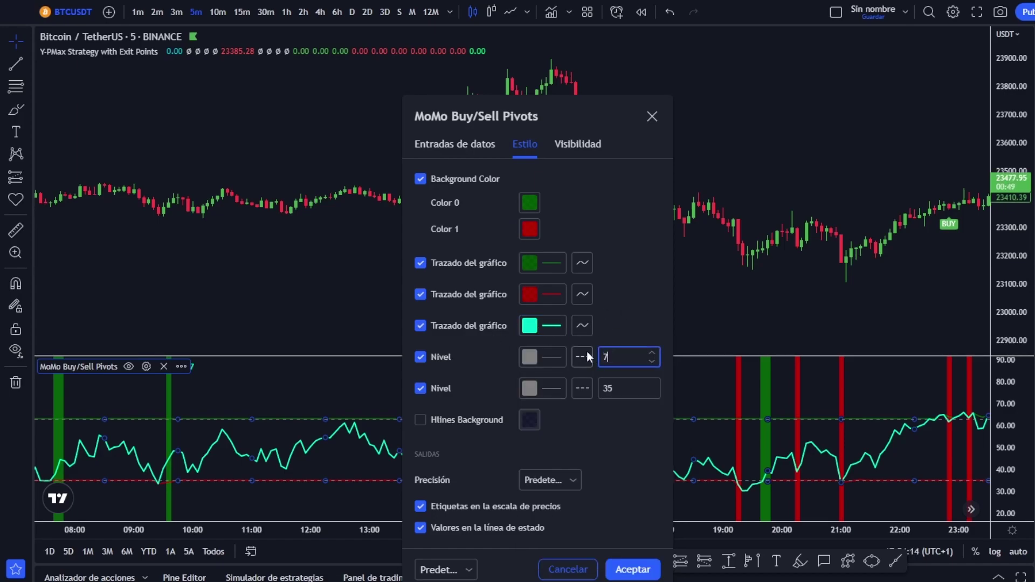
{"action": "left_click", "coordinate": [608, 389]}
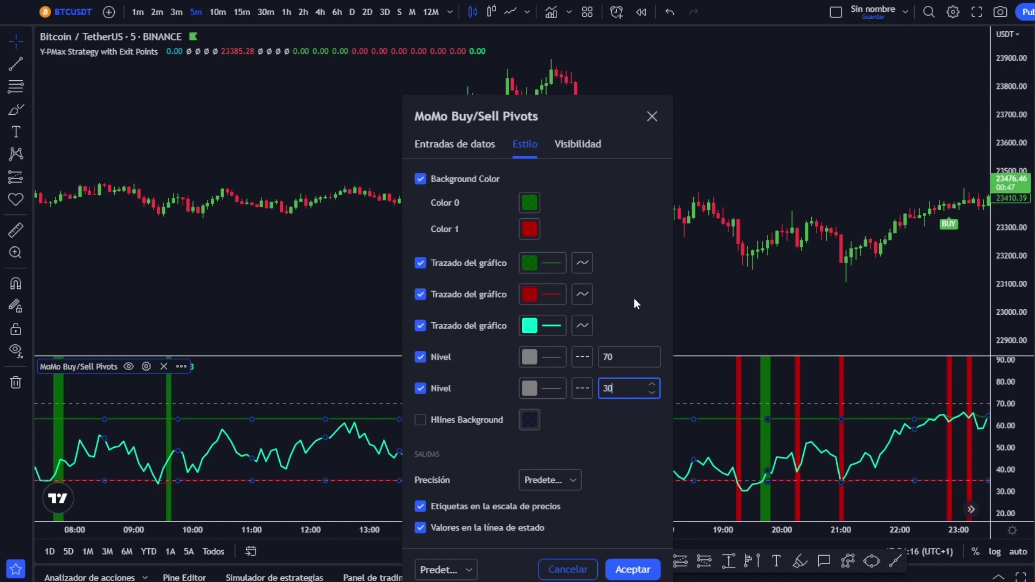
{"action": "left_click", "coordinate": [530, 357]}
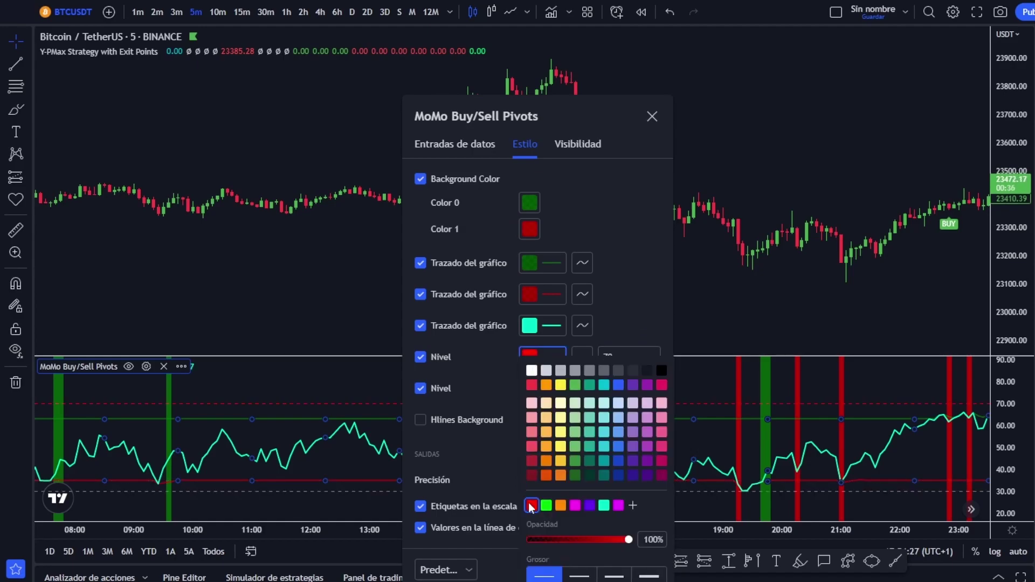
{"action": "left_click", "coordinate": [621, 317]}
{"action": "left_click", "coordinate": [530, 388]}
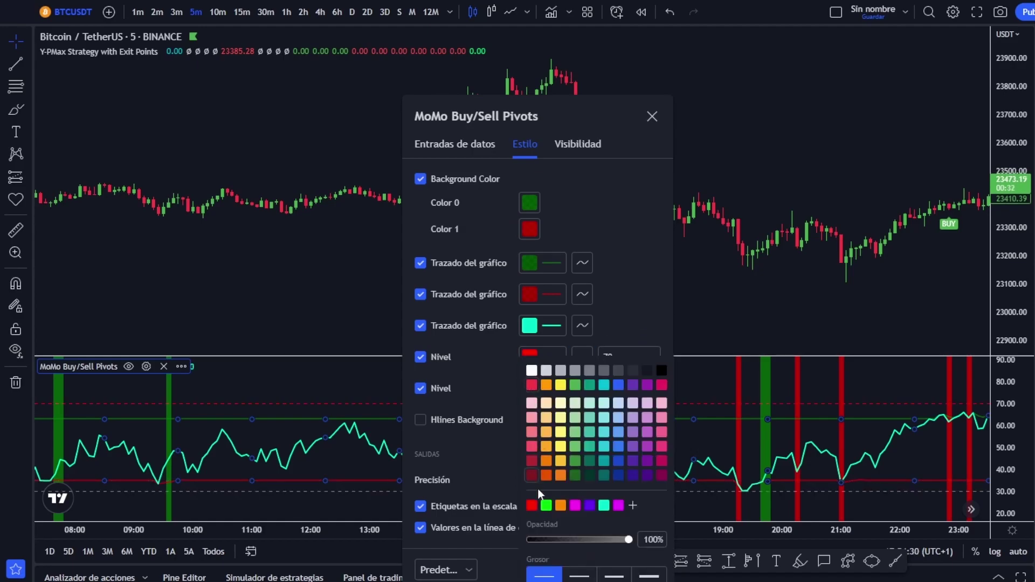
{"action": "left_click", "coordinate": [547, 505]}
{"action": "left_click", "coordinate": [631, 316]}
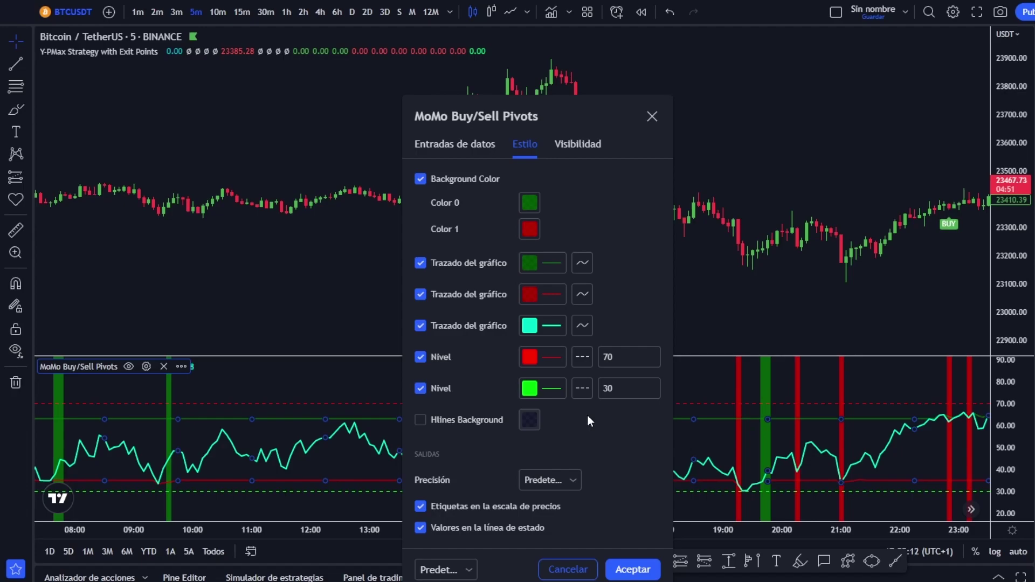
Turn off Background Color and apply the MoMo styling with Aceptar.
{"action": "left_click", "coordinate": [421, 180]}
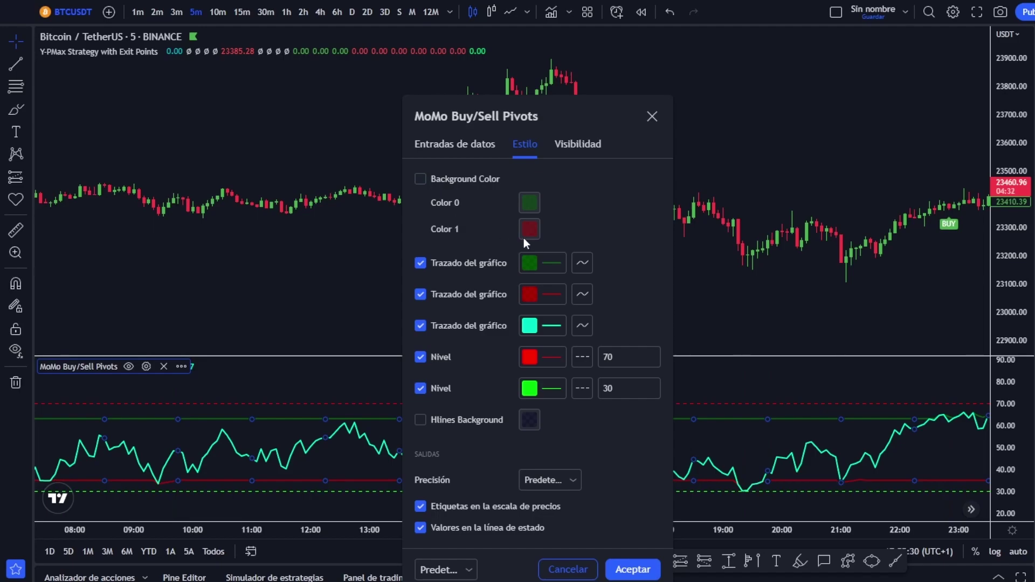
{"action": "left_click", "coordinate": [632, 570]}
{"action": "left_click_drag", "start_coordinate": [669, 313], "coordinate": [614, 339]}
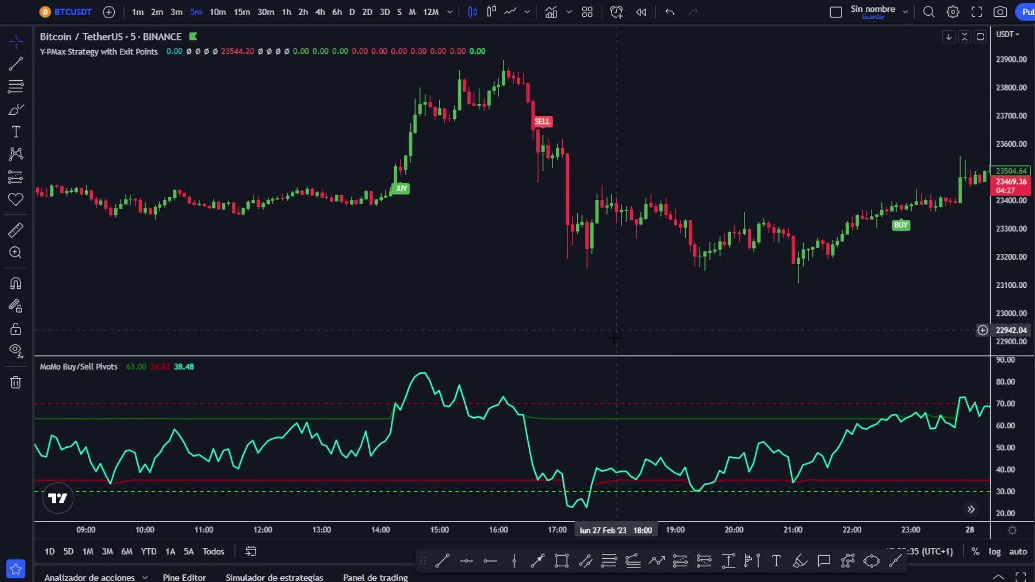
Draw a horizontal line in the MoMo pane and set its price coordinate to 50.
{"action": "left_click", "coordinate": [467, 562]}
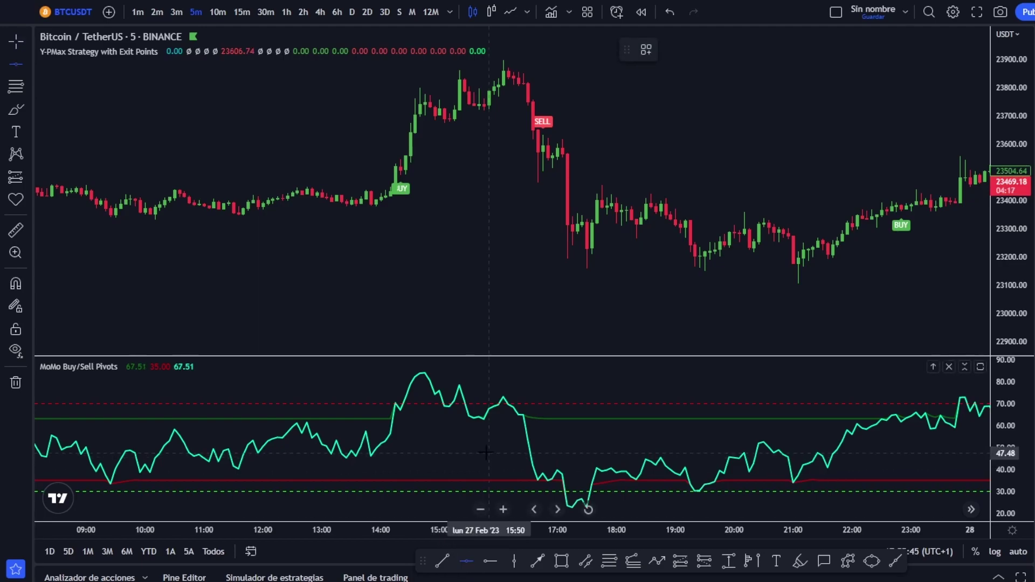
{"action": "left_click", "coordinate": [513, 448]}
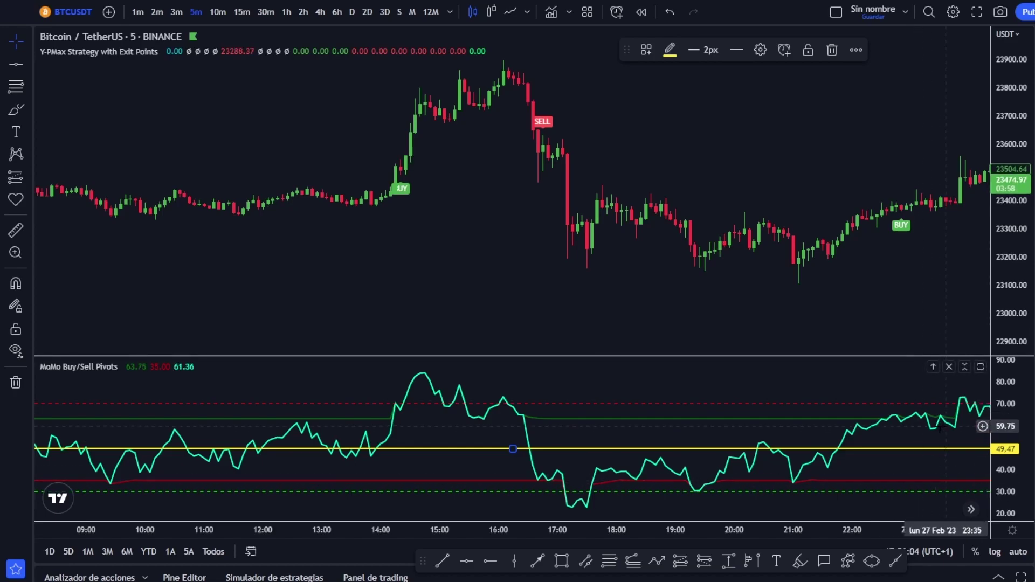
{"action": "double_click", "coordinate": [738, 449]}
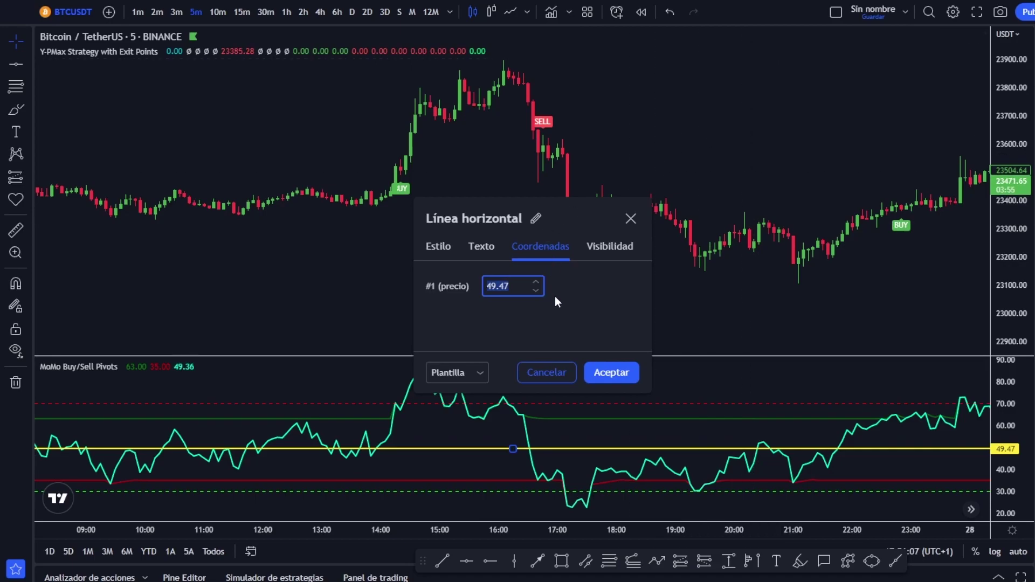
{"action": "type", "text": "50"}
{"action": "left_click", "coordinate": [604, 373]}
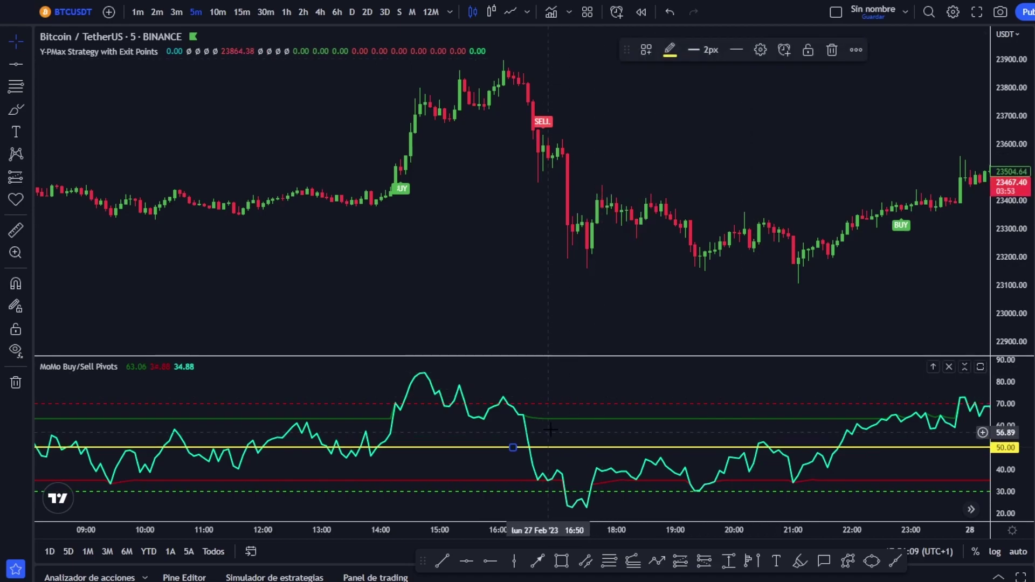
{"action": "scroll", "coordinate": [544, 432], "scroll_direction": "down", "scroll_amount": 3}
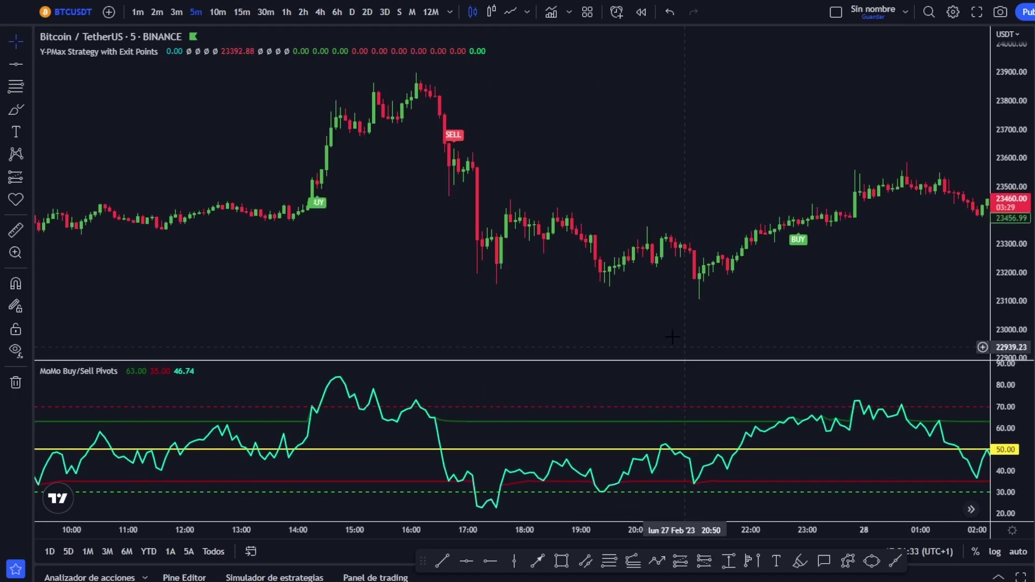
{"action": "left_click_drag", "start_coordinate": [628, 330], "coordinate": [620, 330]}
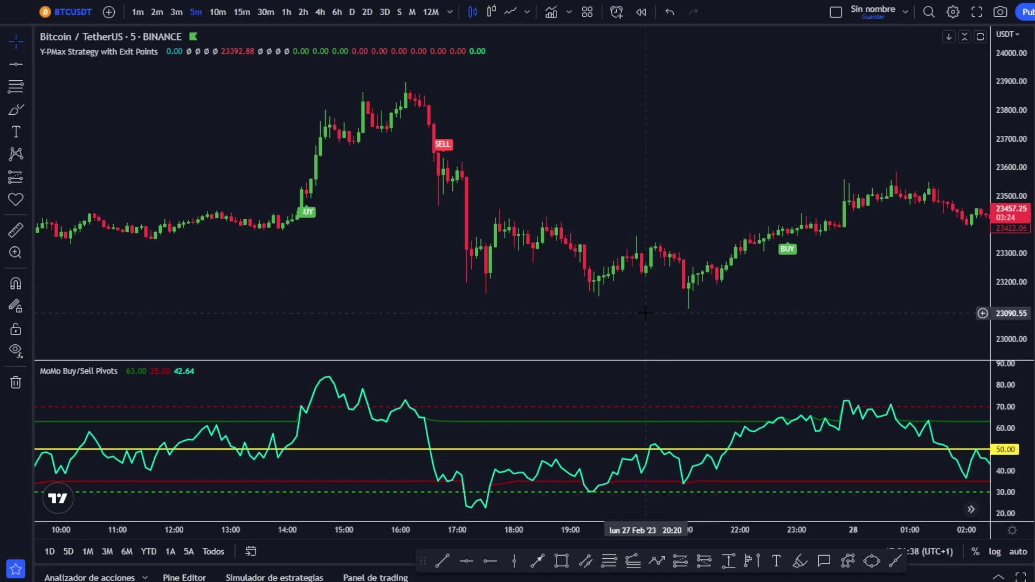
Draw a green upward arrow beside the rally following the BUY candle.
{"action": "mouse_move", "coordinate": [519, 322]}
{"action": "left_mouse_down"}
{"action": "mouse_move", "coordinate": [564, 328]}
{"action": "mouse_move", "coordinate": [471, 309]}
{"action": "mouse_move", "coordinate": [442, 329]}
{"action": "left_mouse_up"}
{"action": "key", "text": "alt+b"}
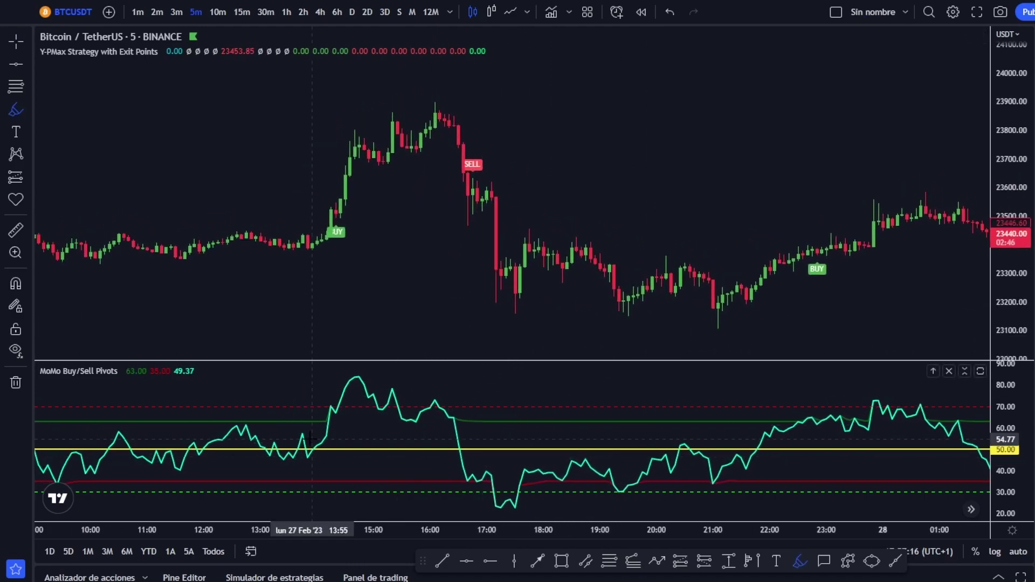
{"action": "mouse_move", "coordinate": [307, 439]}
{"action": "left_mouse_down"}
{"action": "mouse_move", "coordinate": [340, 445]}
{"action": "mouse_move", "coordinate": [372, 426]}
{"action": "mouse_move", "coordinate": [340, 399]}
{"action": "mouse_move", "coordinate": [313, 432]}
{"action": "left_mouse_up"}
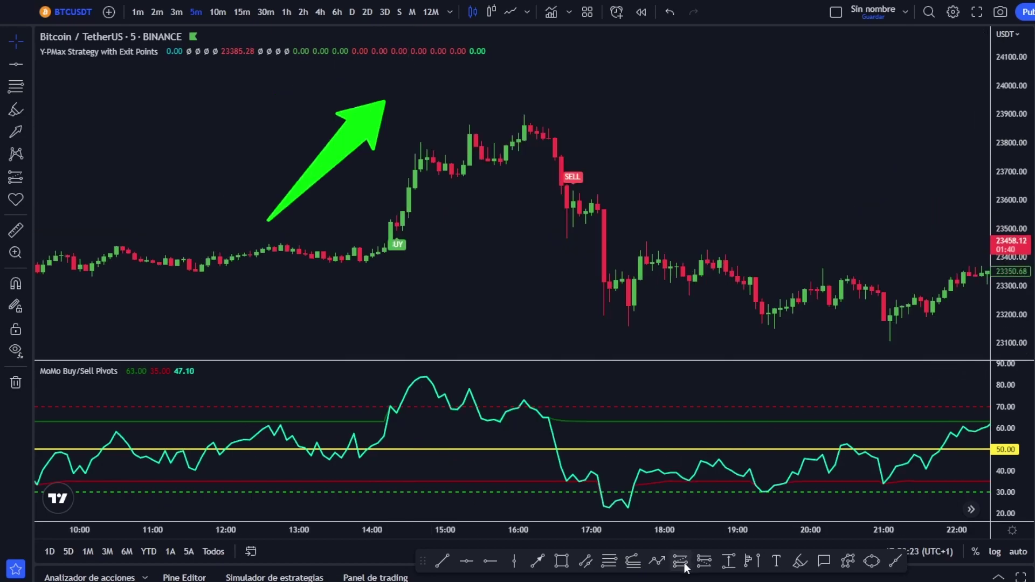
Place a long position at the BUY candle with a raised stop, 0.80% target and shorter width.
{"action": "left_click", "coordinate": [682, 563]}
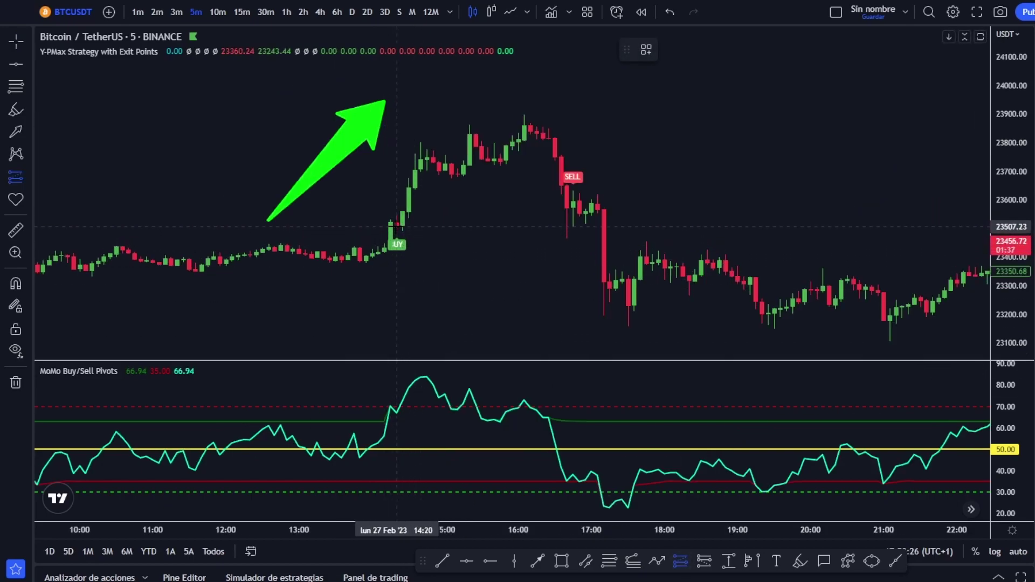
{"action": "left_click", "coordinate": [397, 228]}
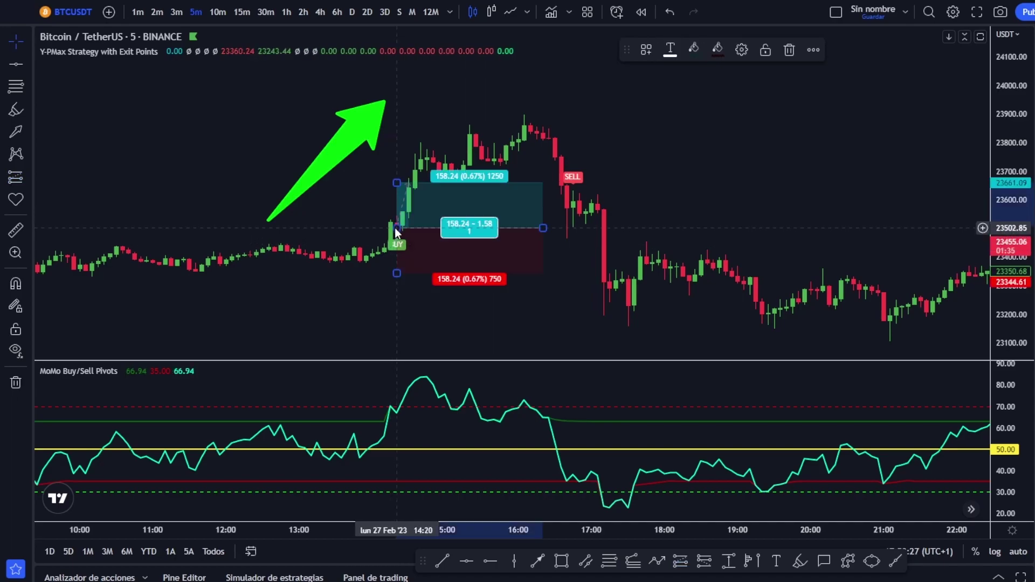
{"action": "left_click_drag", "start_coordinate": [396, 273], "coordinate": [397, 264]}
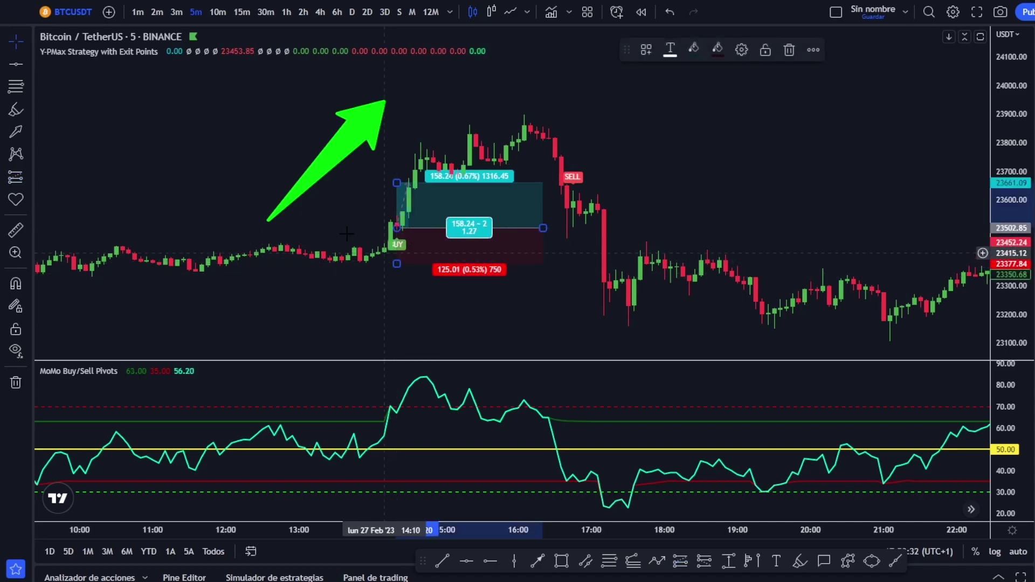
{"action": "left_click_drag", "start_coordinate": [397, 181], "coordinate": [397, 174]}
{"action": "left_click_drag", "start_coordinate": [542, 227], "coordinate": [613, 259]}
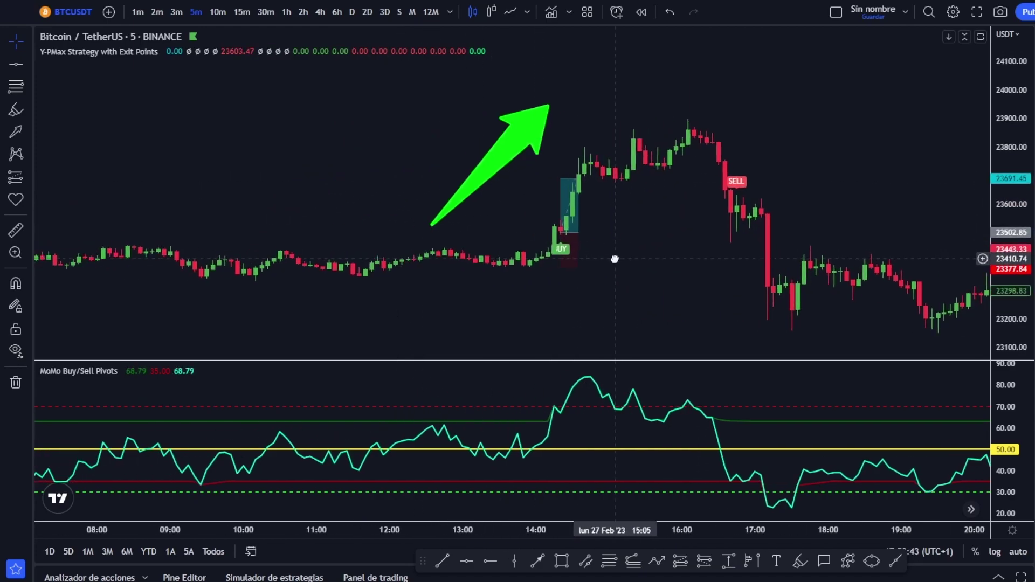
Draw a red circle around the dip in the MoMo oscillator.
{"action": "scroll", "coordinate": [423, 237], "scroll_direction": "up", "scroll_amount": 3}
{"action": "scroll", "coordinate": [424, 238], "scroll_direction": "down", "scroll_amount": 2}
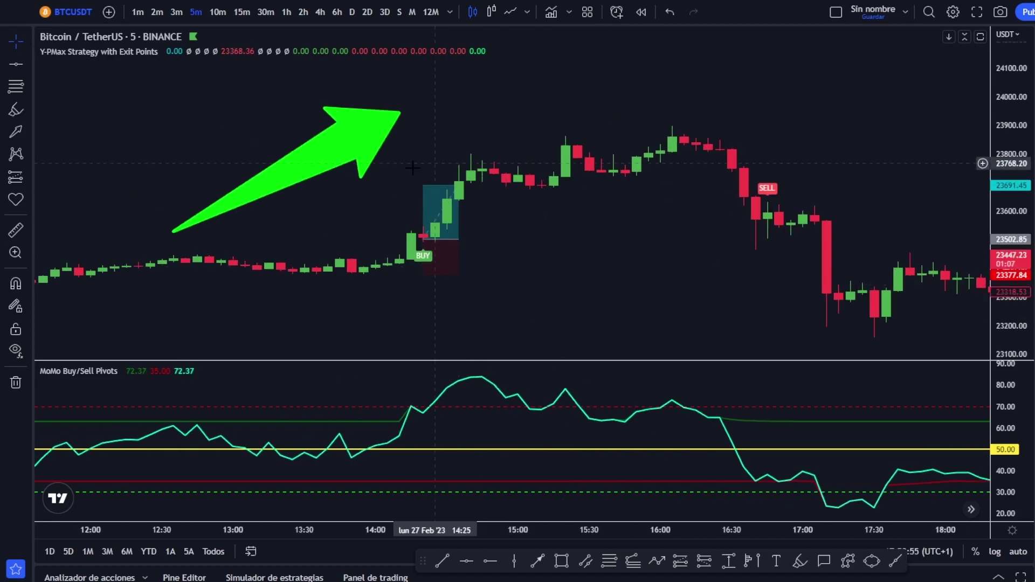
{"action": "mouse_move", "coordinate": [477, 269]}
{"action": "left_mouse_down"}
{"action": "mouse_move", "coordinate": [581, 280]}
{"action": "mouse_move", "coordinate": [497, 271]}
{"action": "left_mouse_up"}
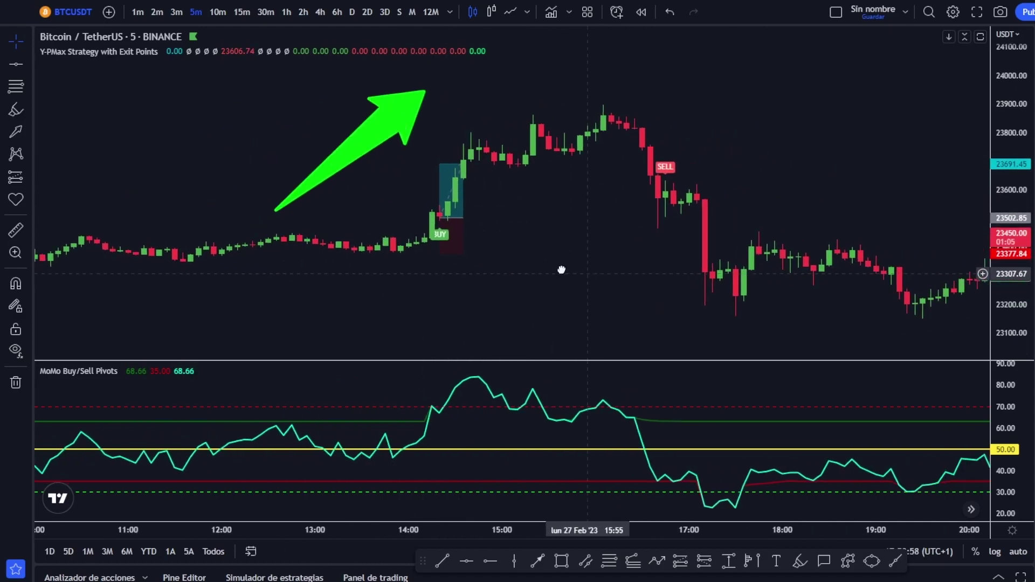
{"action": "left_click", "coordinate": [544, 443]}
{"action": "mouse_move", "coordinate": [545, 442]}
{"action": "left_mouse_down"}
{"action": "mouse_move", "coordinate": [538, 501]}
{"action": "mouse_move", "coordinate": [588, 464]}
{"action": "mouse_move", "coordinate": [544, 443]}
{"action": "left_mouse_up"}
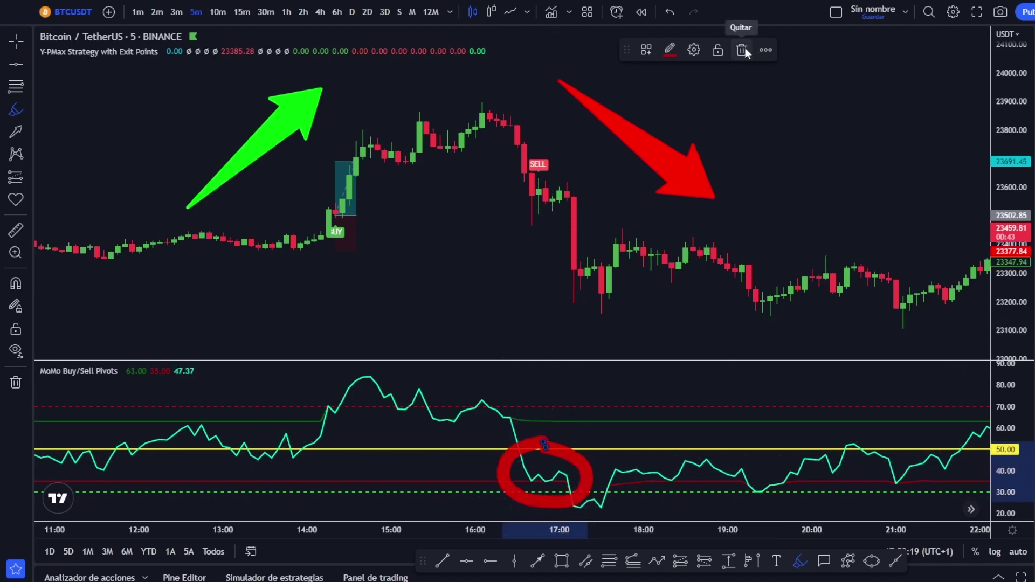
{"action": "left_click", "coordinate": [743, 50]}
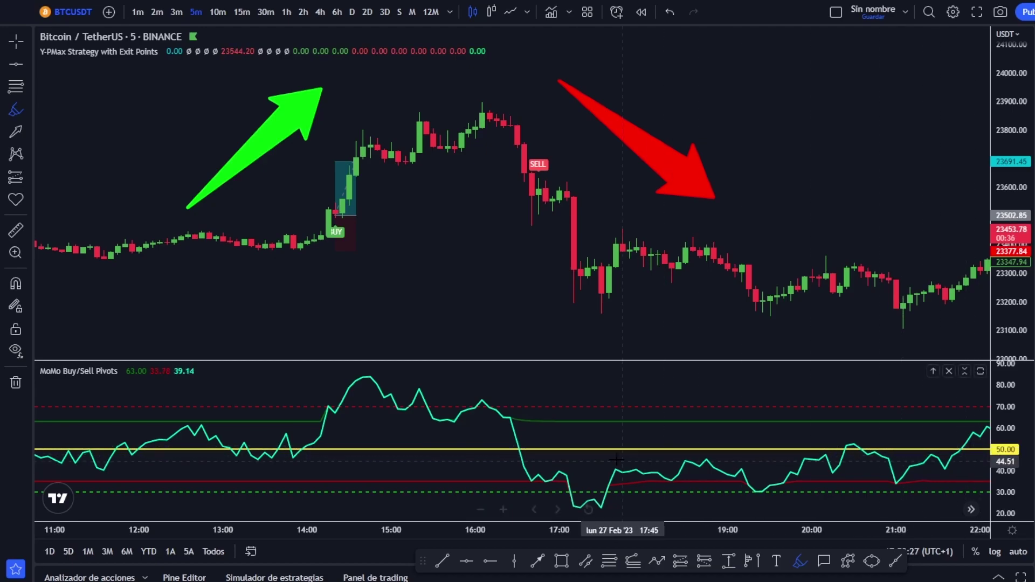
{"action": "mouse_move", "coordinate": [529, 460]}
{"action": "left_mouse_down"}
{"action": "mouse_move", "coordinate": [524, 488]}
{"action": "mouse_move", "coordinate": [572, 494]}
{"action": "mouse_move", "coordinate": [534, 460]}
{"action": "left_mouse_up"}
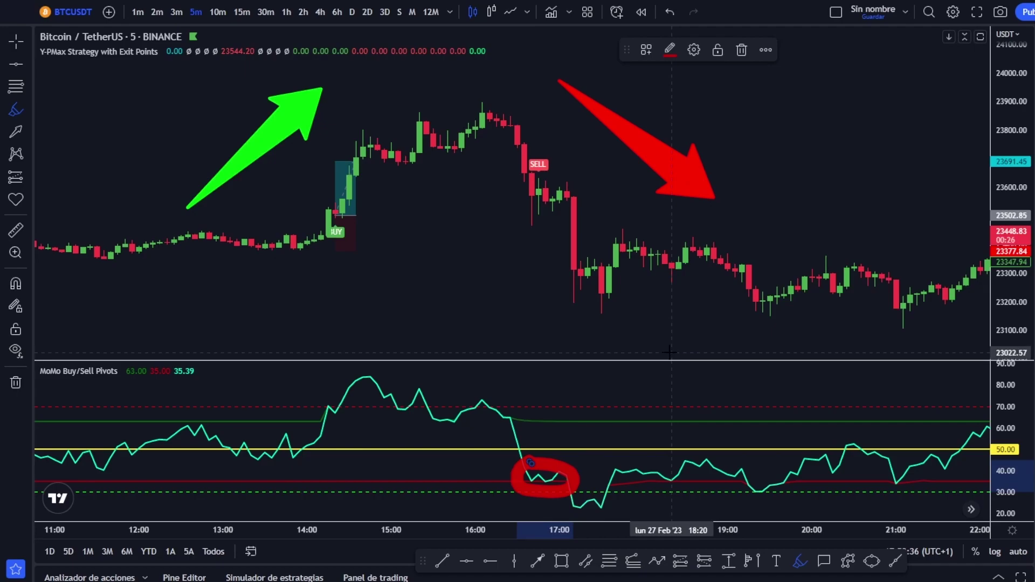
{"action": "left_click", "coordinate": [702, 561]}
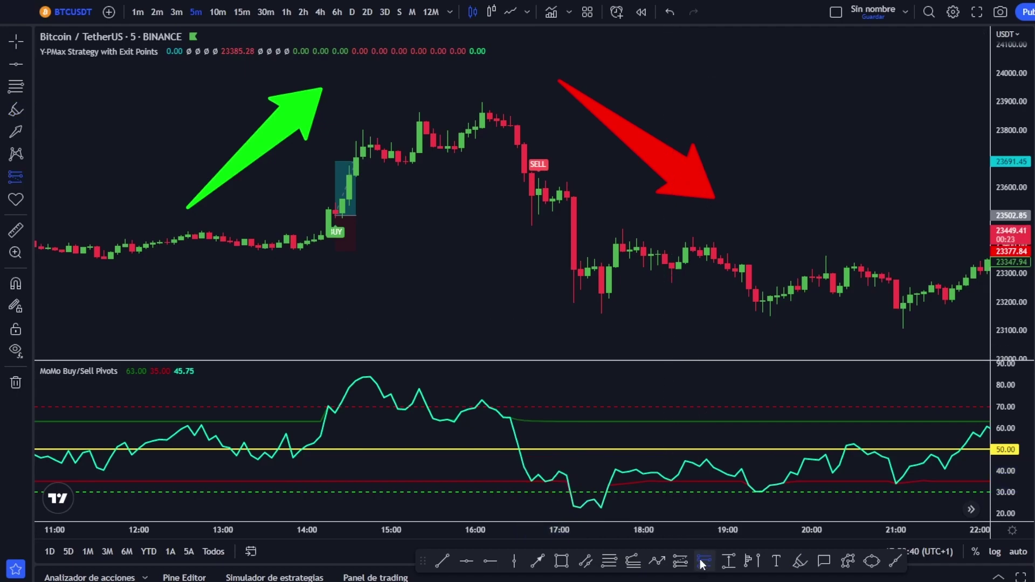
{"action": "left_click", "coordinate": [532, 189]}
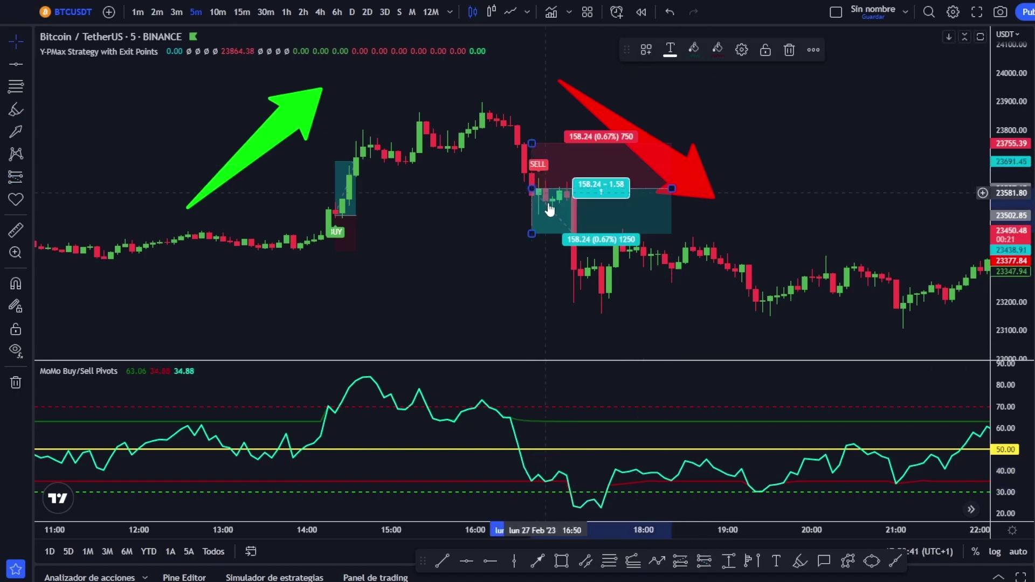
{"action": "left_click_drag", "start_coordinate": [532, 144], "coordinate": [529, 156]}
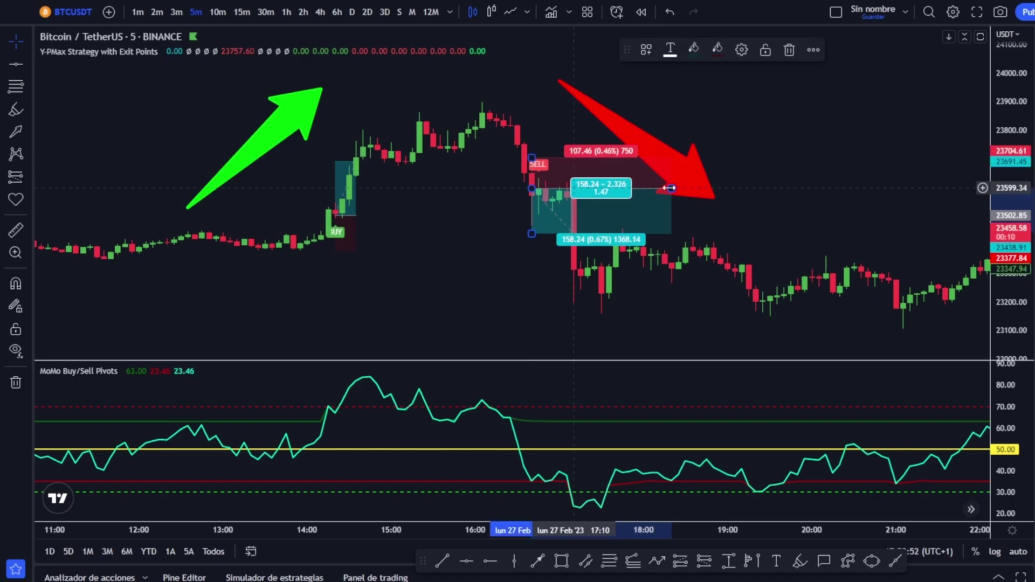
{"action": "left_click_drag", "start_coordinate": [672, 188], "coordinate": [629, 189]}
{"action": "left_click_drag", "start_coordinate": [535, 149], "coordinate": [513, 101]}
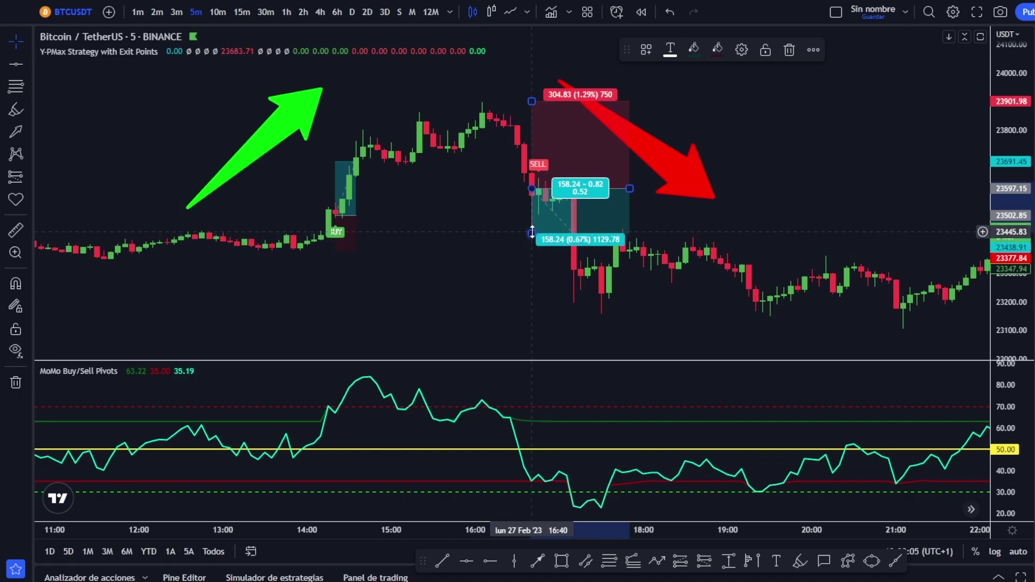
{"action": "left_click_drag", "start_coordinate": [532, 232], "coordinate": [528, 318]}
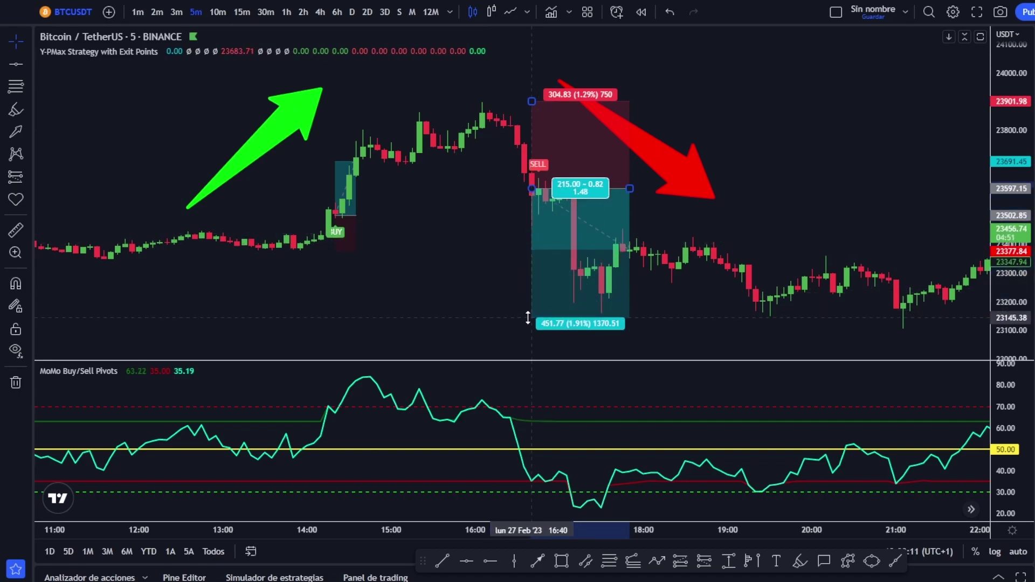
{"action": "left_click_drag", "start_coordinate": [466, 197], "coordinate": [737, 197]}
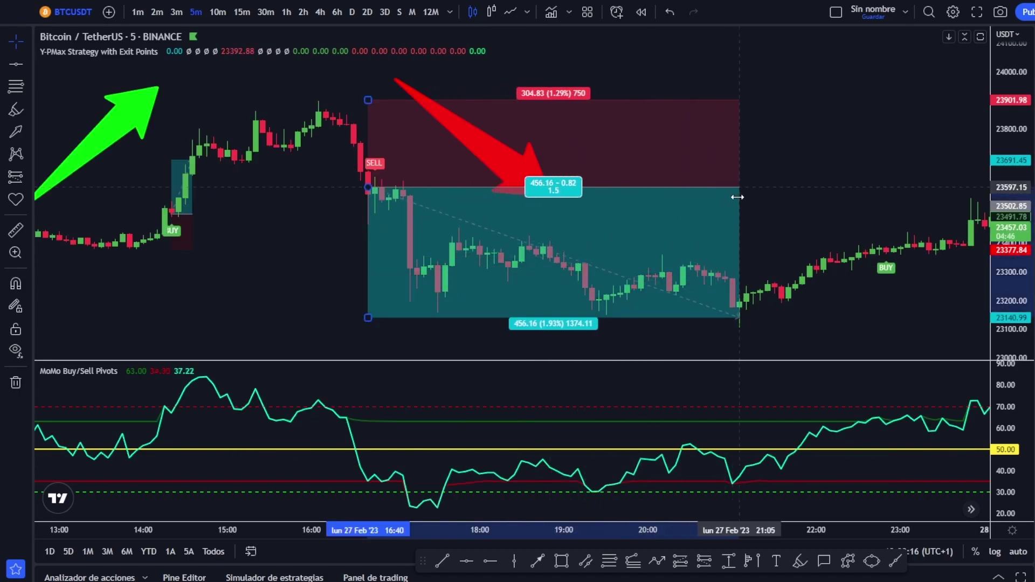
{"action": "scroll", "coordinate": [704, 313], "scroll_direction": "right", "scroll_amount": 1}
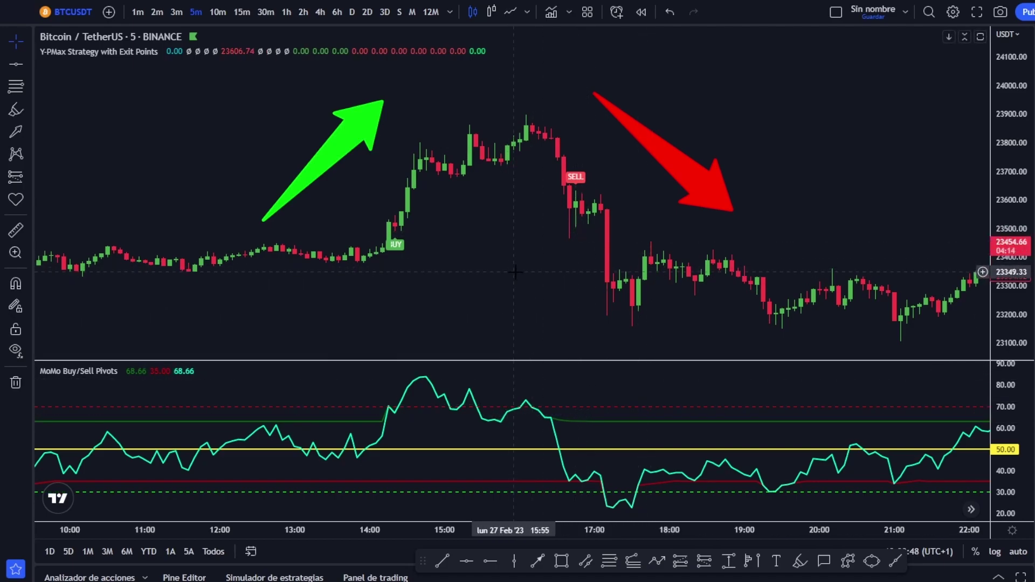
Draw a rising yellow trend line connecting the two price highs.
{"action": "left_click", "coordinate": [538, 561]}
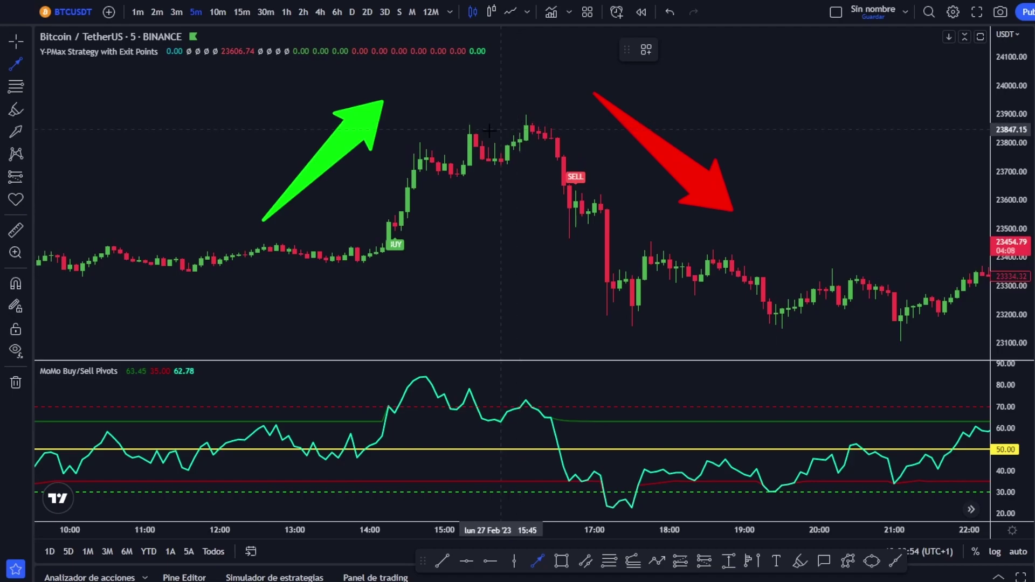
{"action": "left_click", "coordinate": [415, 154]}
{"action": "left_click", "coordinate": [420, 148]}
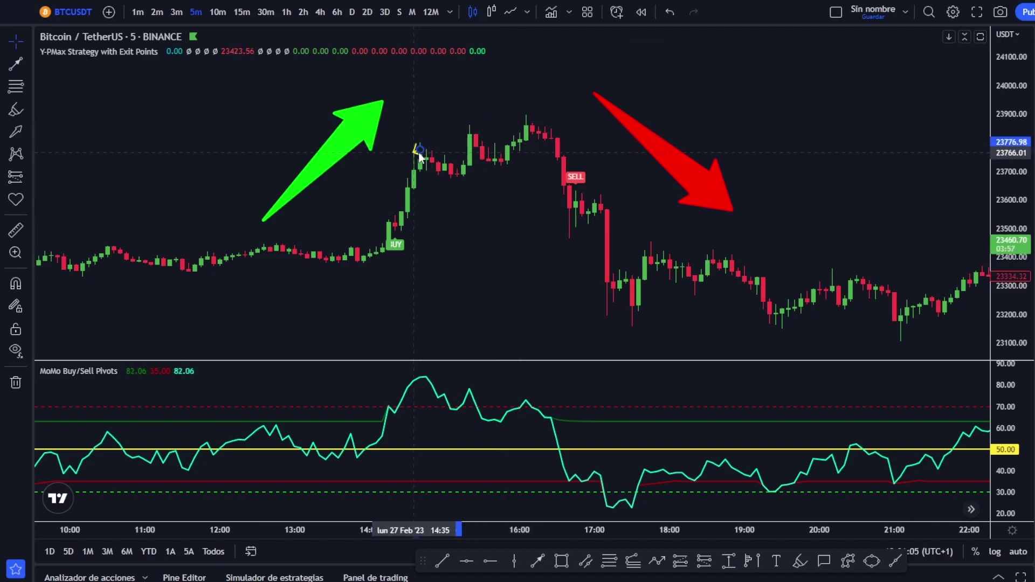
{"action": "left_click_drag", "start_coordinate": [420, 149], "coordinate": [525, 112]}
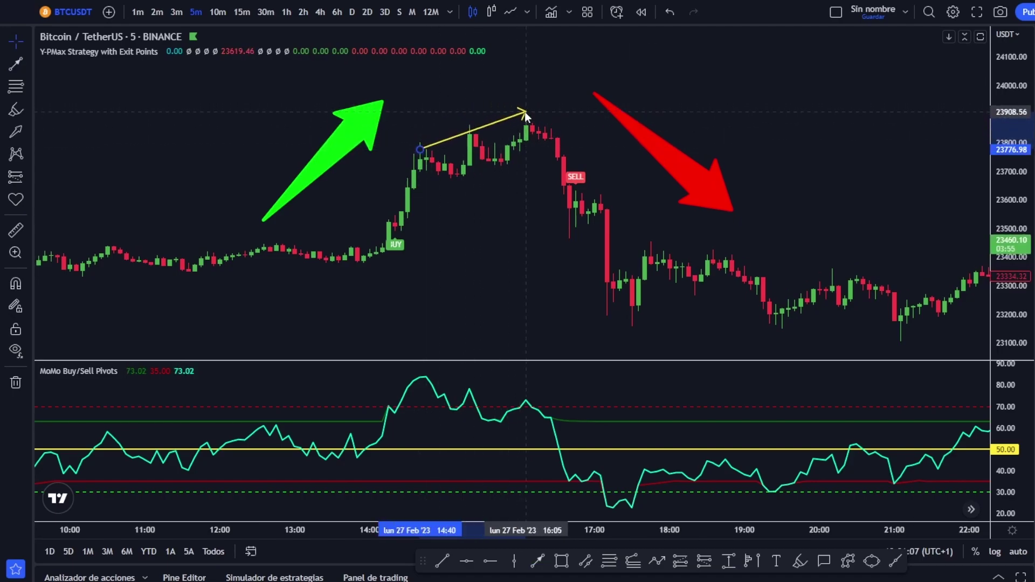
{"action": "left_click", "coordinate": [543, 89]}
Draw a falling yellow line connecting the two MoMo oscillator peaks.
{"action": "key", "text": "alt+t"}
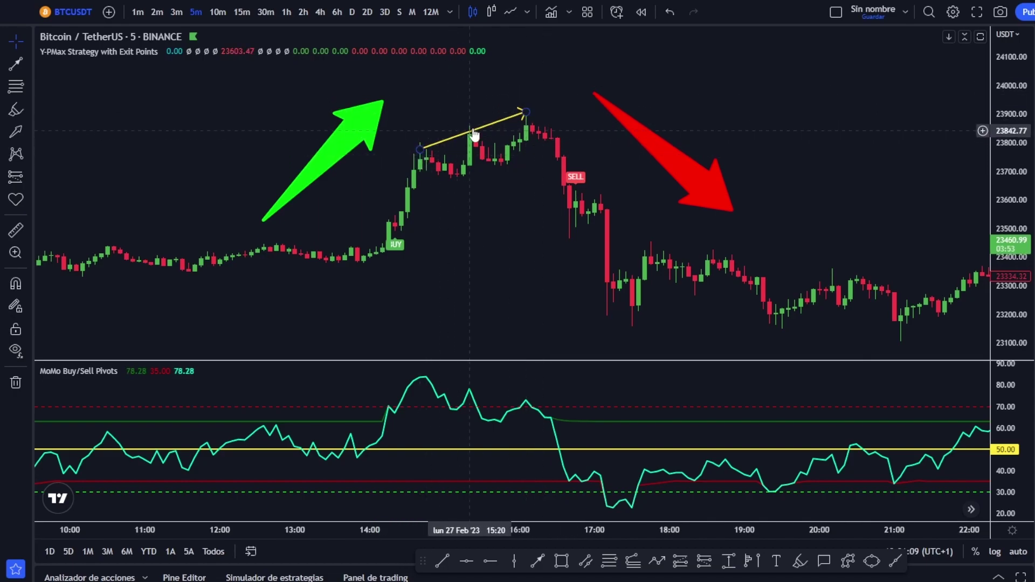
{"action": "left_click", "coordinate": [426, 375]}
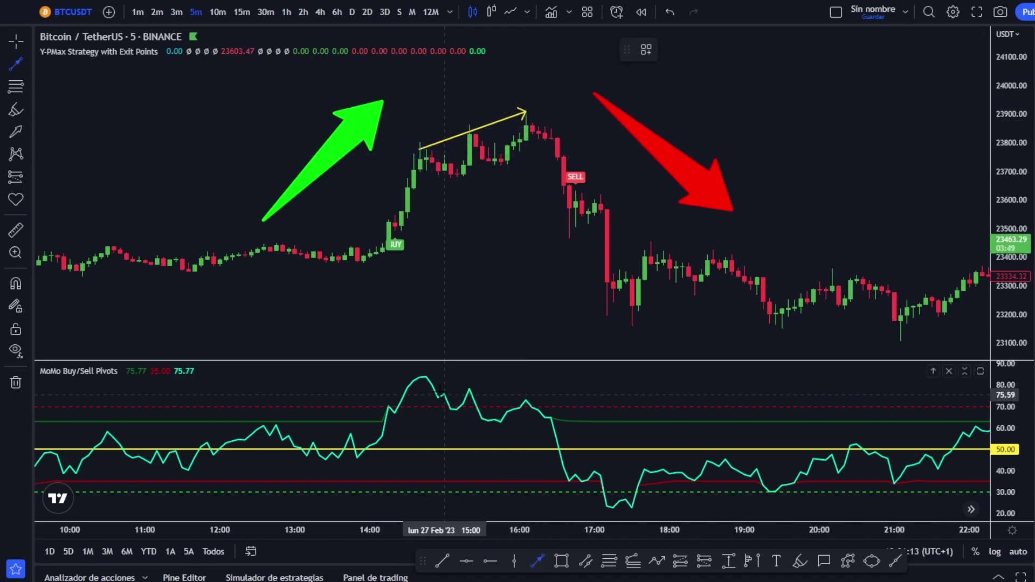
{"action": "left_click", "coordinate": [532, 401]}
{"action": "key", "text": "Escape"}
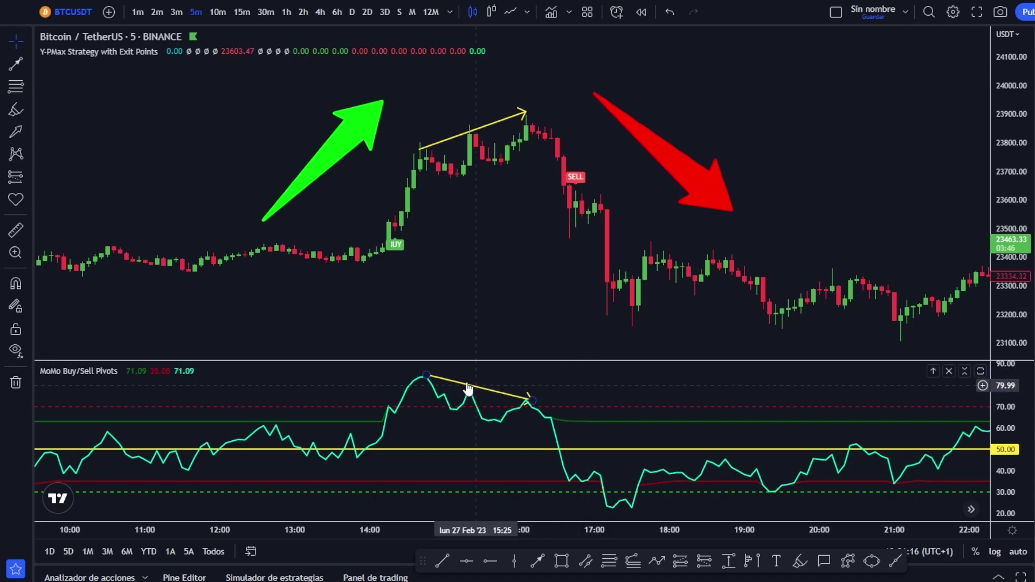
{"action": "key", "text": "alt+shift+r"}
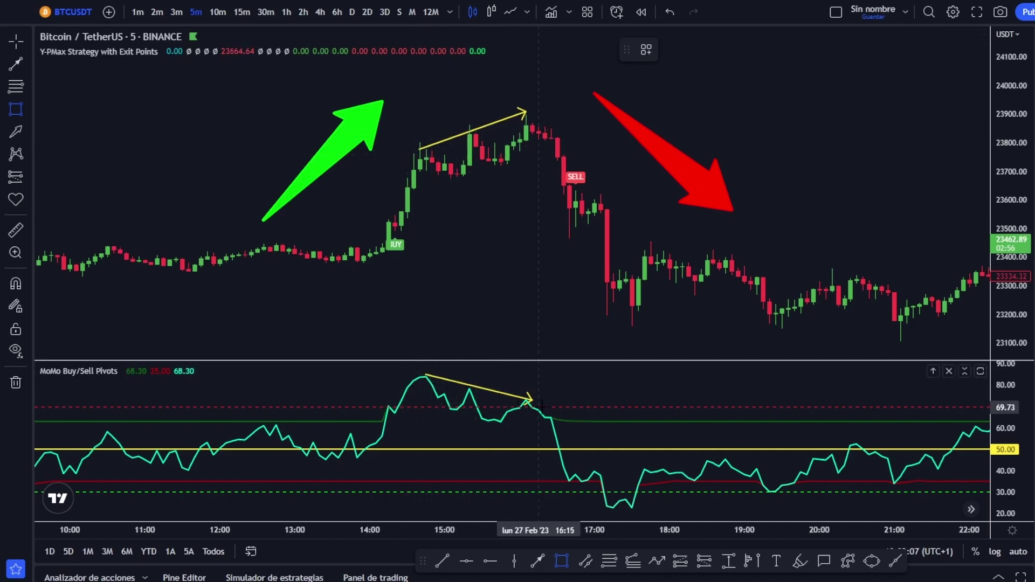
{"action": "left_click", "coordinate": [517, 561]}
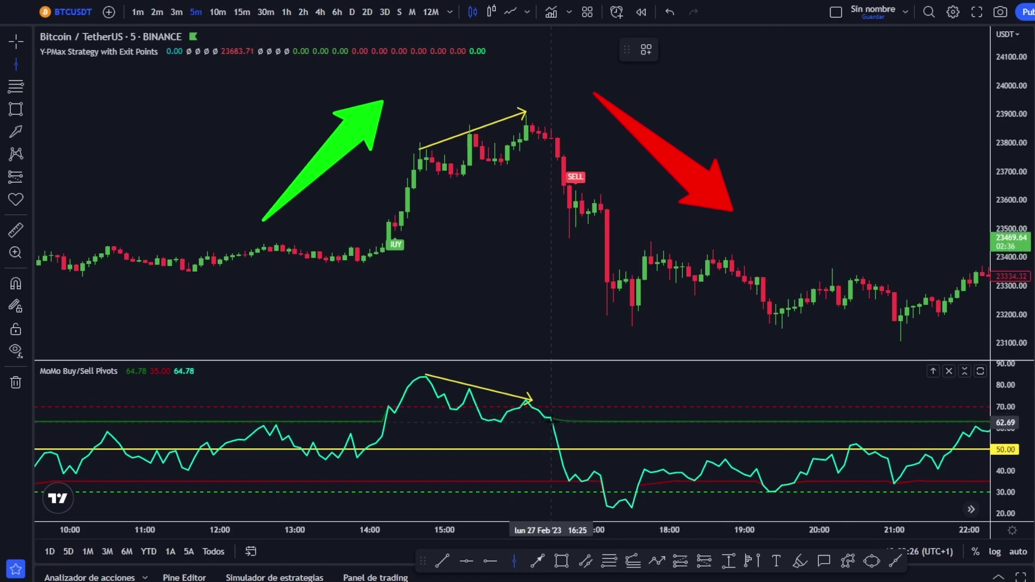
Place a vertical line at 16:25 and remove a trial white trend line across the rally.
{"action": "left_click", "coordinate": [551, 423]}
{"action": "left_click", "coordinate": [442, 562]}
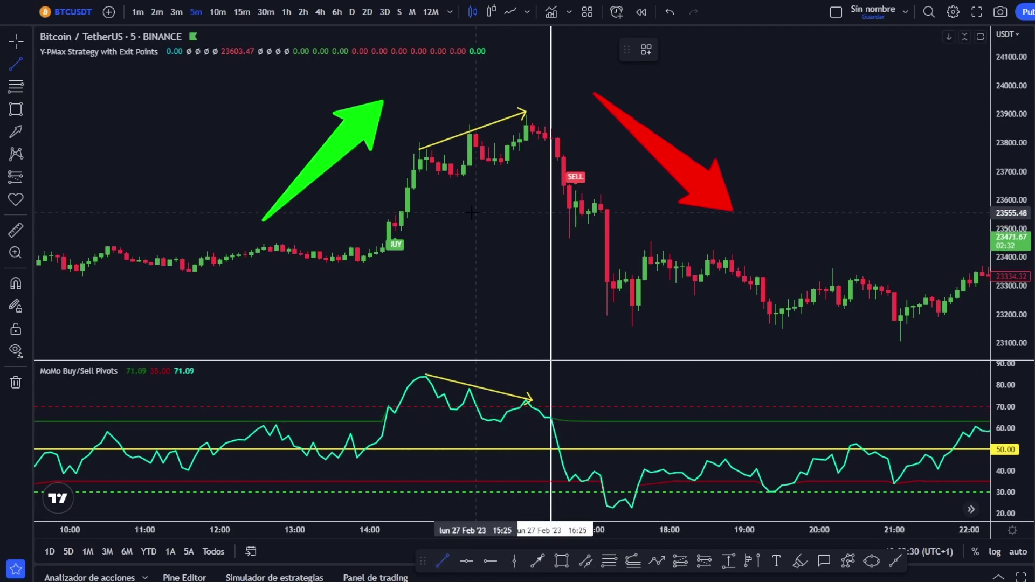
{"action": "left_click", "coordinate": [451, 186]}
{"action": "left_click", "coordinate": [589, 125]}
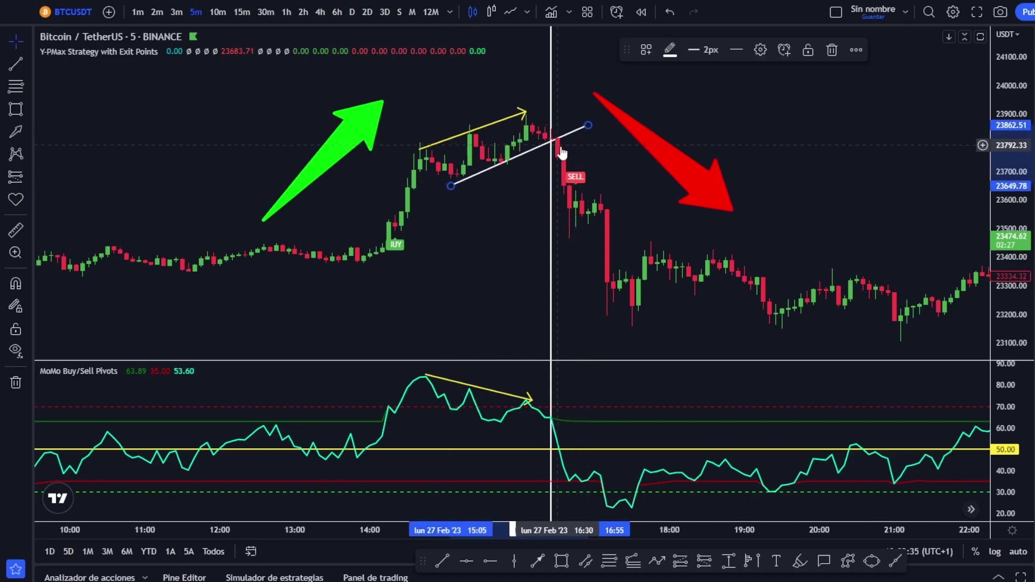
{"action": "left_click", "coordinate": [832, 50]}
Remove the red test marks on the oscillator and pan to later candles.
{"action": "left_click", "coordinate": [800, 561]}
{"action": "left_click_drag", "start_coordinate": [397, 408], "coordinate": [503, 381]}
{"action": "left_click_drag", "start_coordinate": [539, 403], "coordinate": [576, 441]}
{"action": "key", "text": "Delete"}
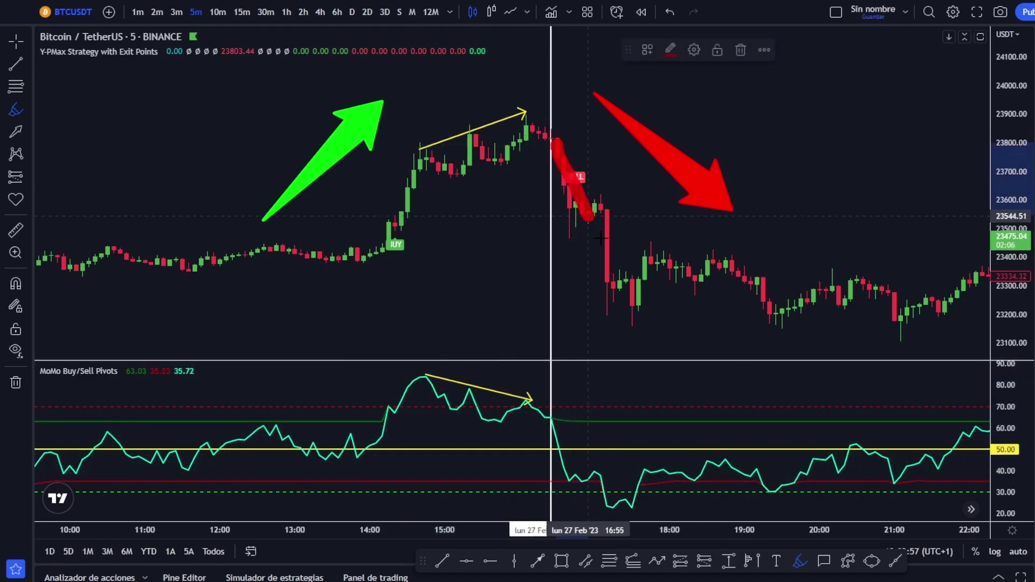
{"action": "left_click", "coordinate": [613, 208]}
{"action": "key", "text": "Escape"}
{"action": "left_click_drag", "start_coordinate": [860, 213], "coordinate": [638, 170]}
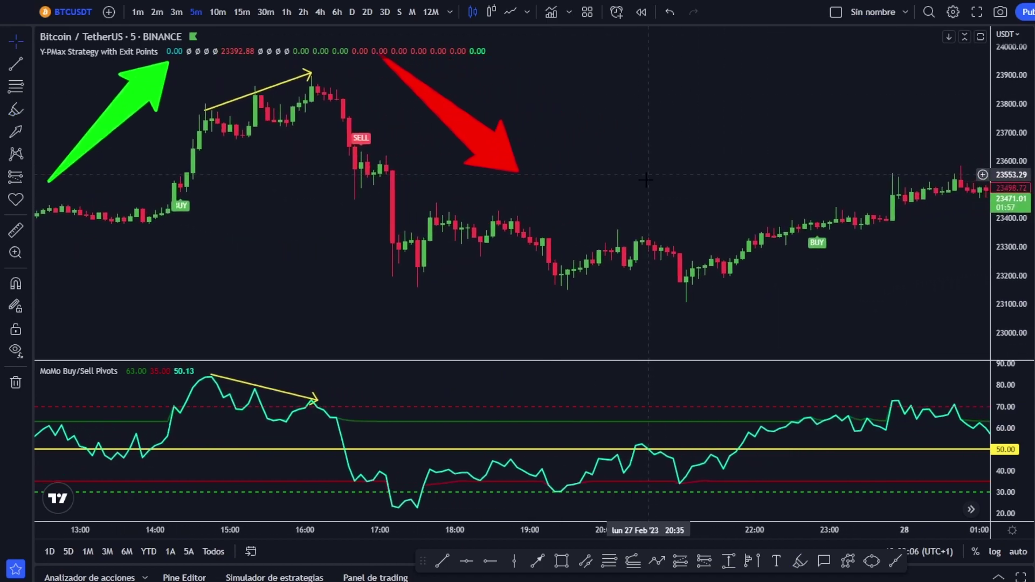
Draw a falling yellow arrow across the 17:20 and 21:05 price lows and a rising line across oscillator lows.
{"action": "left_click", "coordinate": [538, 561]}
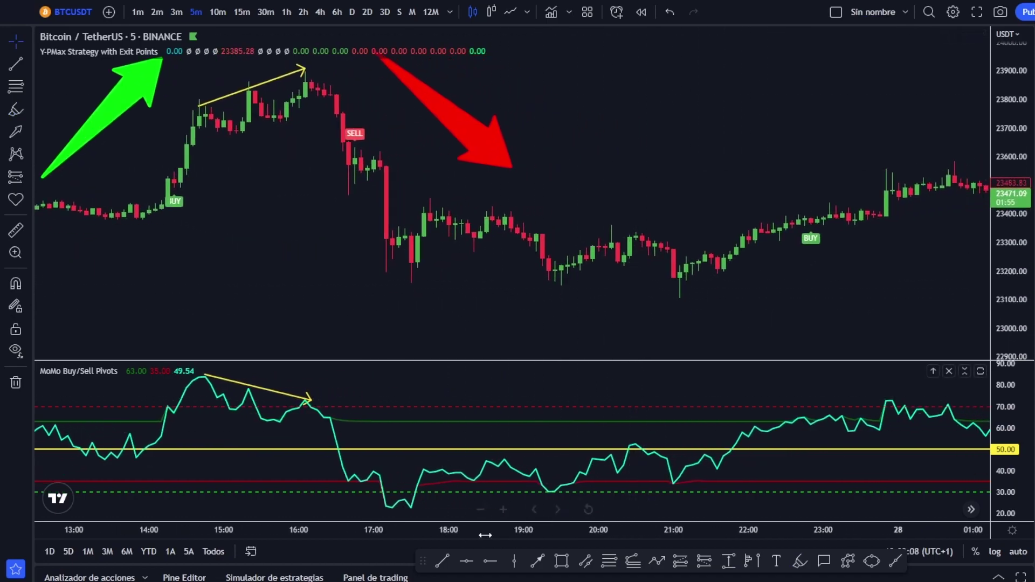
{"action": "left_click", "coordinate": [399, 266]}
{"action": "left_click", "coordinate": [678, 301]}
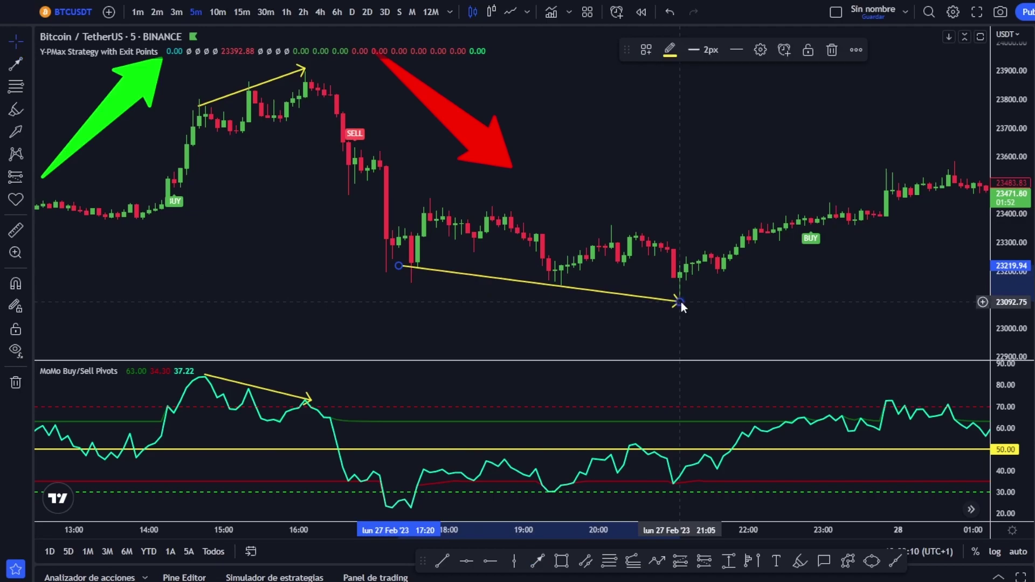
{"action": "left_click", "coordinate": [727, 303]}
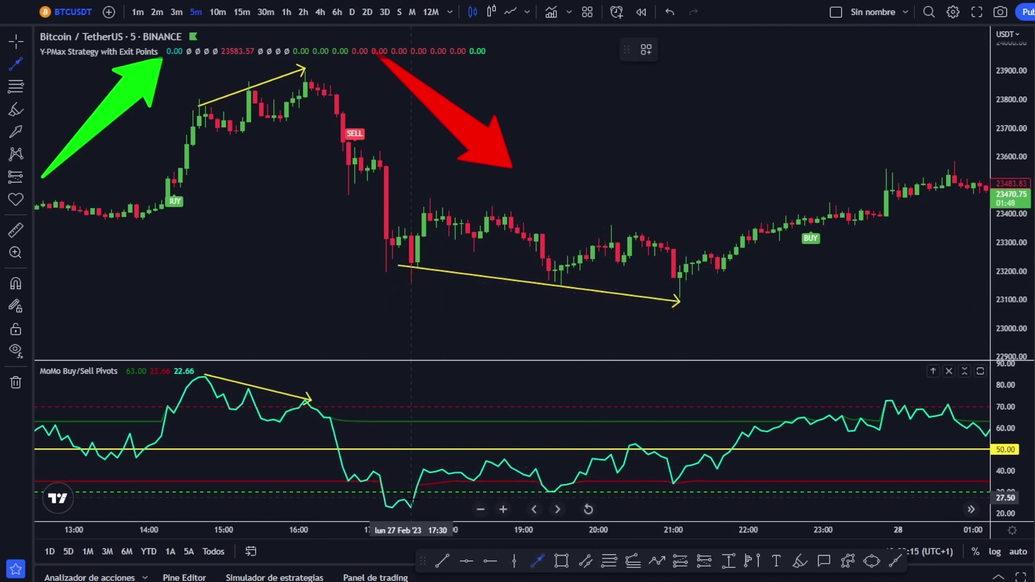
{"action": "left_click", "coordinate": [429, 505]}
{"action": "left_click", "coordinate": [676, 487]}
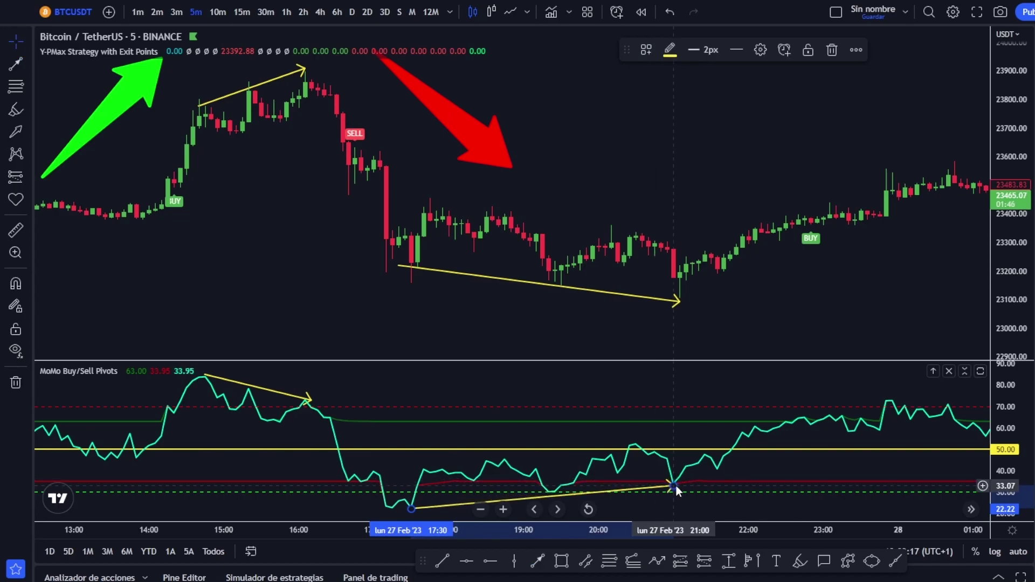
{"action": "left_click", "coordinate": [700, 500]}
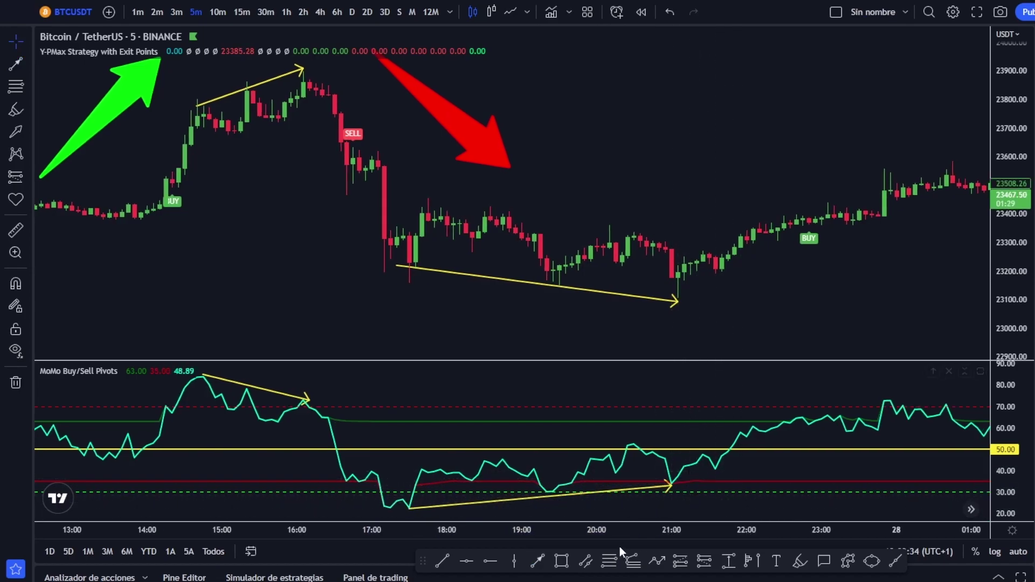
Sketch a red upward arrow over the later rally with the brush.
{"action": "left_click", "coordinate": [800, 562]}
{"action": "mouse_move", "coordinate": [742, 289]}
{"action": "left_mouse_down"}
{"action": "mouse_move", "coordinate": [857, 178]}
{"action": "mouse_move", "coordinate": [915, 229]}
{"action": "left_mouse_up"}
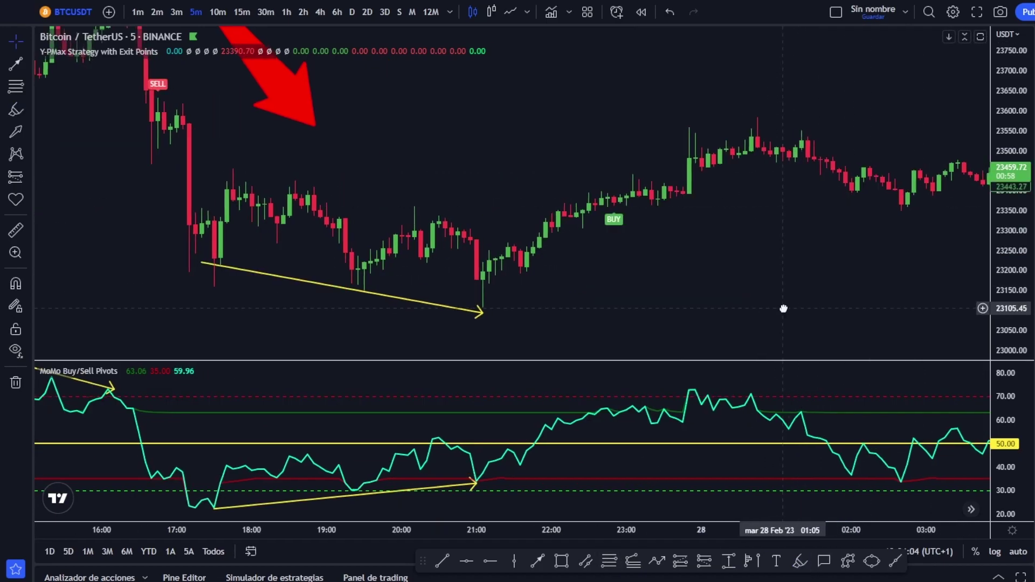
{"action": "left_click_drag", "start_coordinate": [786, 307], "coordinate": [680, 308]}
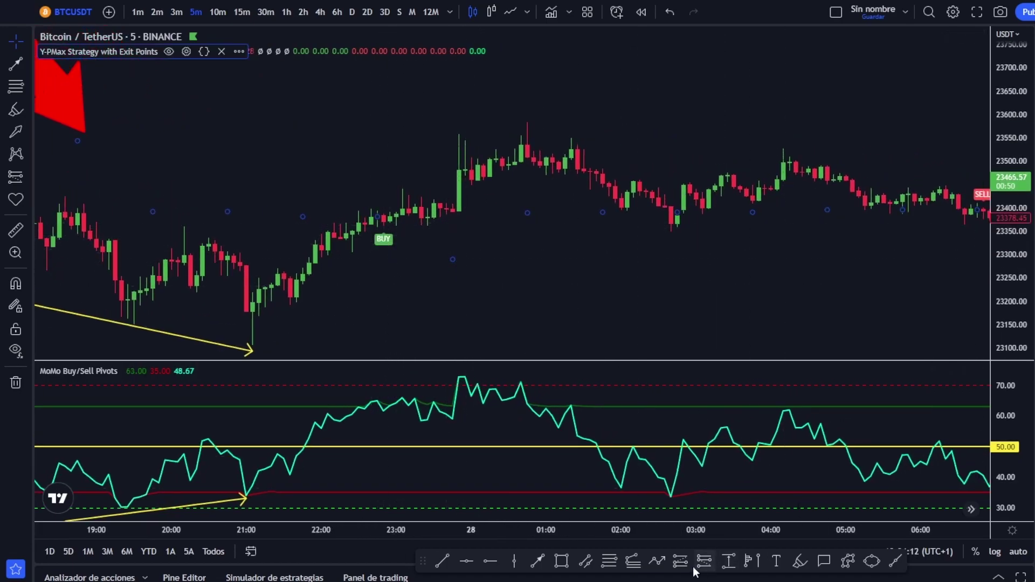
Draw red brush marks around the oscillator peak, then delete them both.
{"action": "left_click", "coordinate": [800, 562]}
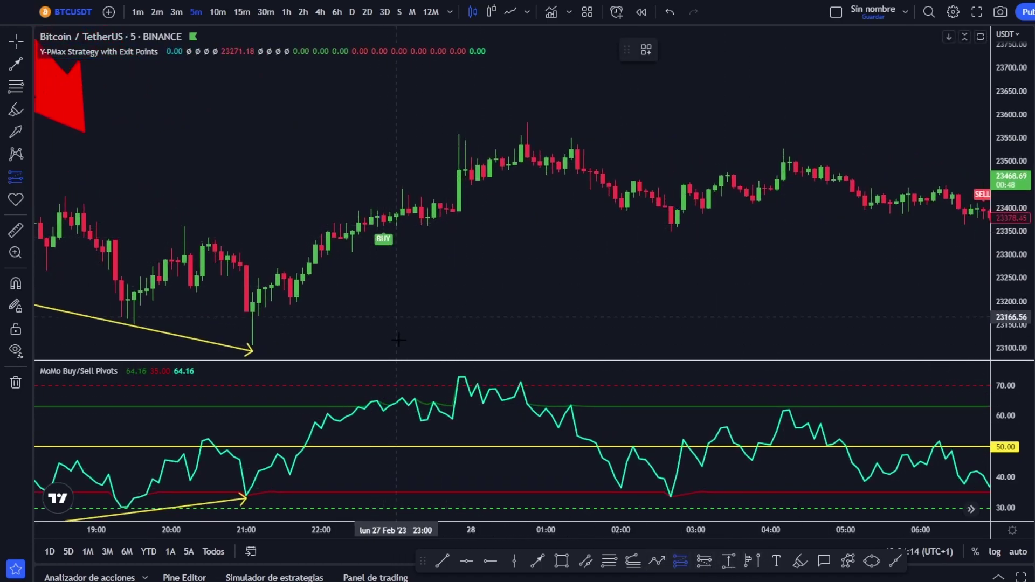
{"action": "mouse_move", "coordinate": [362, 393]}
{"action": "left_mouse_down"}
{"action": "mouse_move", "coordinate": [405, 436]}
{"action": "mouse_move", "coordinate": [440, 397]}
{"action": "mouse_move", "coordinate": [371, 391]}
{"action": "left_mouse_up"}
{"action": "left_click", "coordinate": [742, 49]}
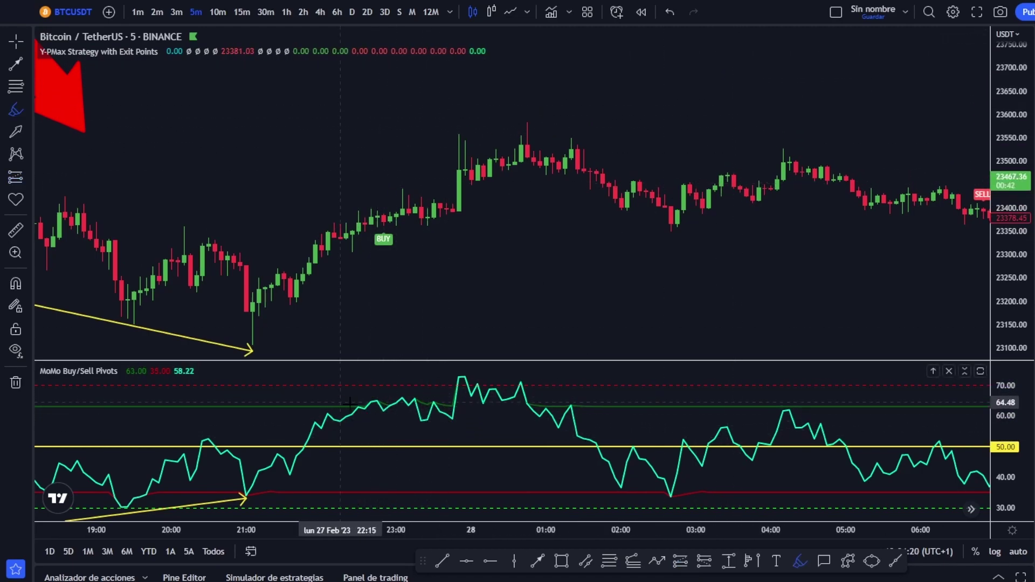
{"action": "left_click_drag", "start_coordinate": [378, 385], "coordinate": [429, 386]}
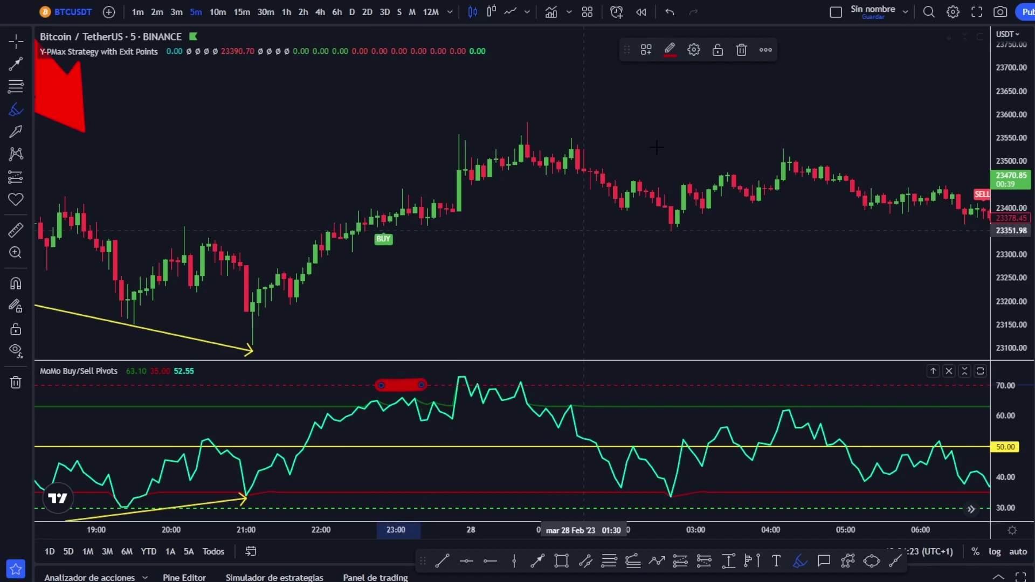
{"action": "left_click", "coordinate": [743, 50]}
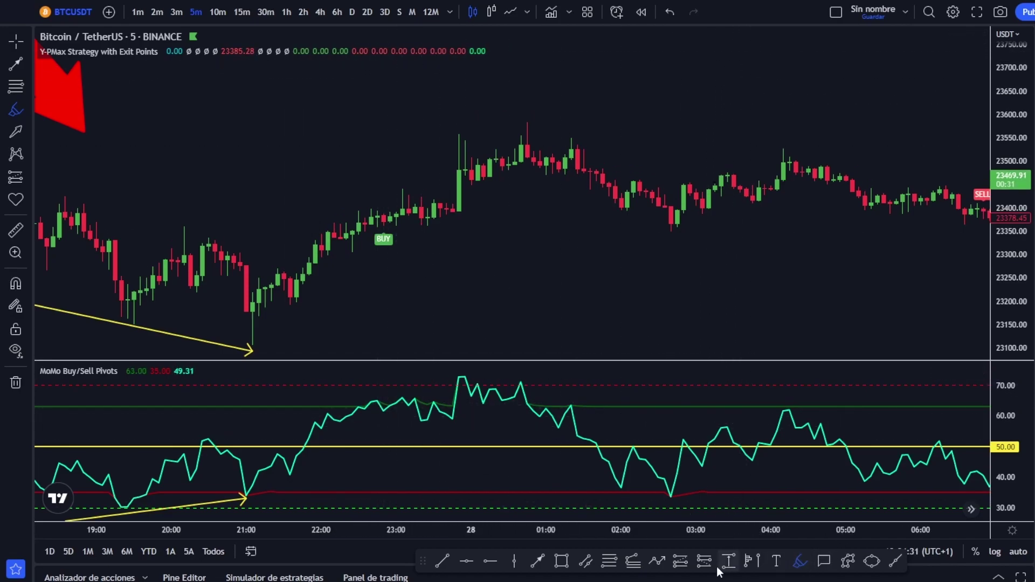
Place a long position at the BUY signal with target 110.17, ending at the breakout candle.
{"action": "left_click", "coordinate": [681, 561]}
{"action": "left_click", "coordinate": [384, 221]}
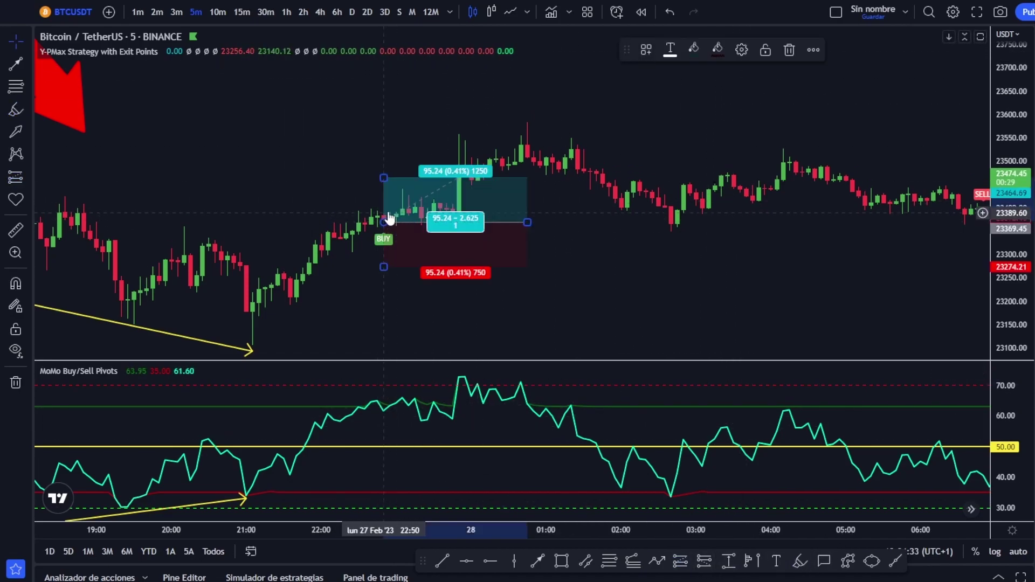
{"action": "mouse_move", "coordinate": [383, 268]}
{"action": "left_mouse_down"}
{"action": "mouse_move", "coordinate": [383, 248]}
{"action": "mouse_move", "coordinate": [383, 259]}
{"action": "left_mouse_up"}
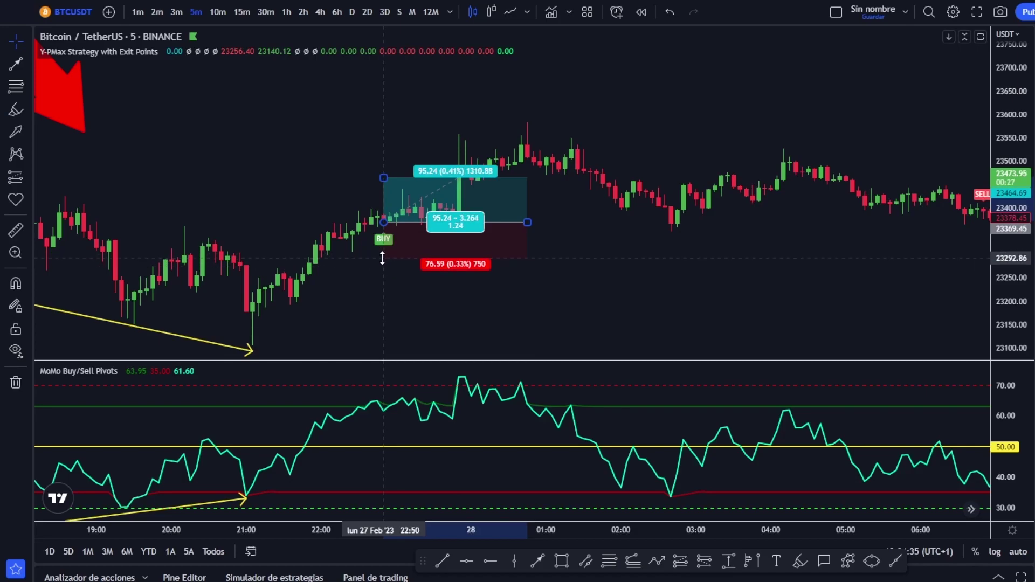
{"action": "left_click_drag", "start_coordinate": [383, 177], "coordinate": [386, 170]}
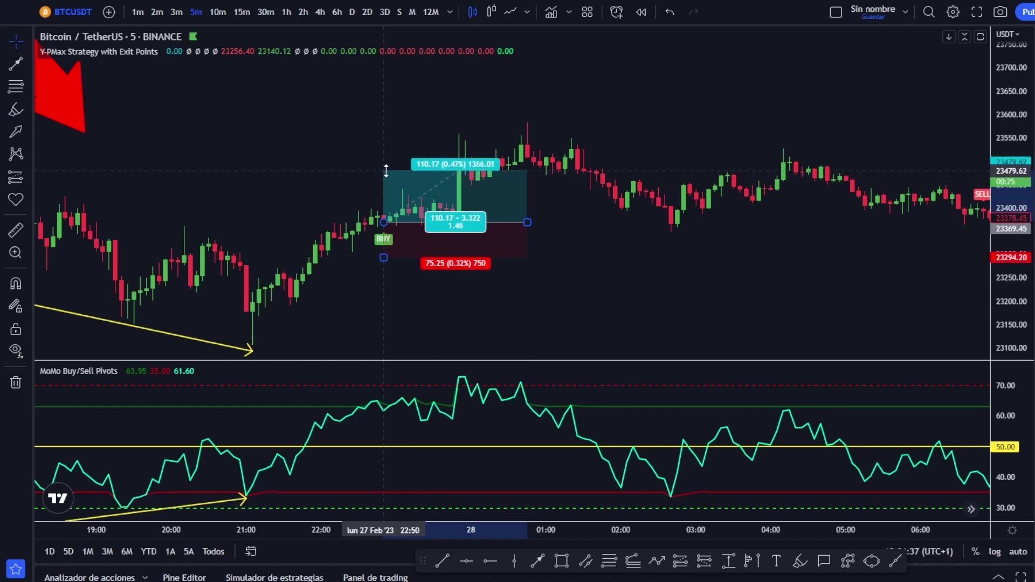
{"action": "left_click_drag", "start_coordinate": [527, 223], "coordinate": [459, 222]}
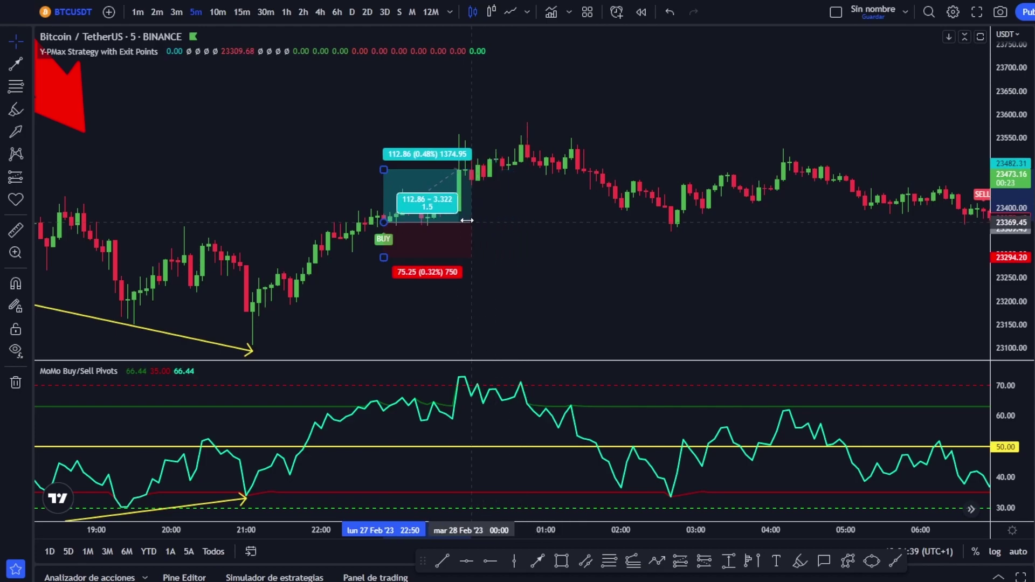
{"action": "left_click", "coordinate": [501, 250]}
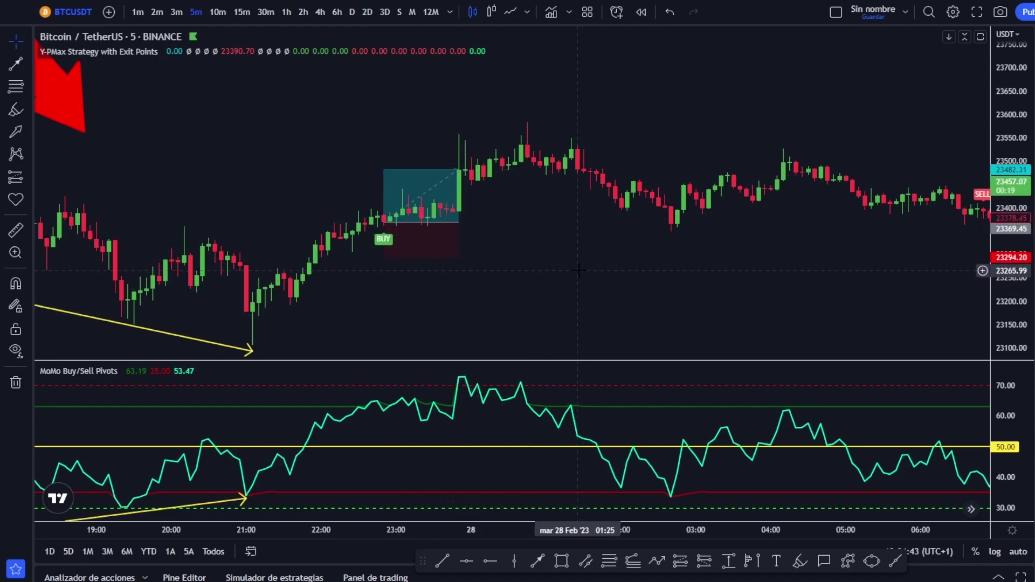
{"action": "left_click_drag", "start_coordinate": [486, 259], "coordinate": [441, 258]}
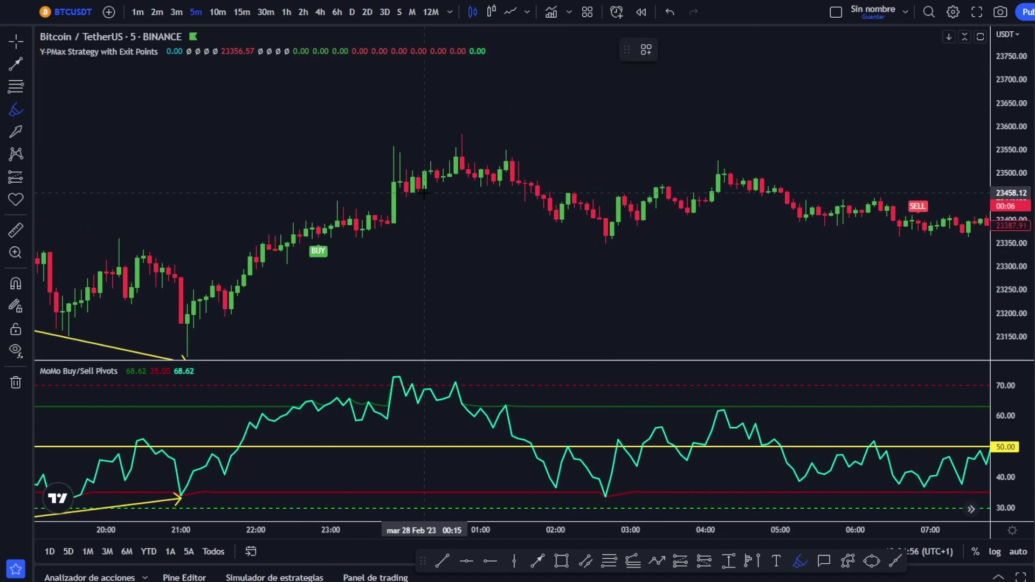
Draw a red loop around the oscillator peaks near 23:40, then delete it.
{"action": "left_click", "coordinate": [15, 41]}
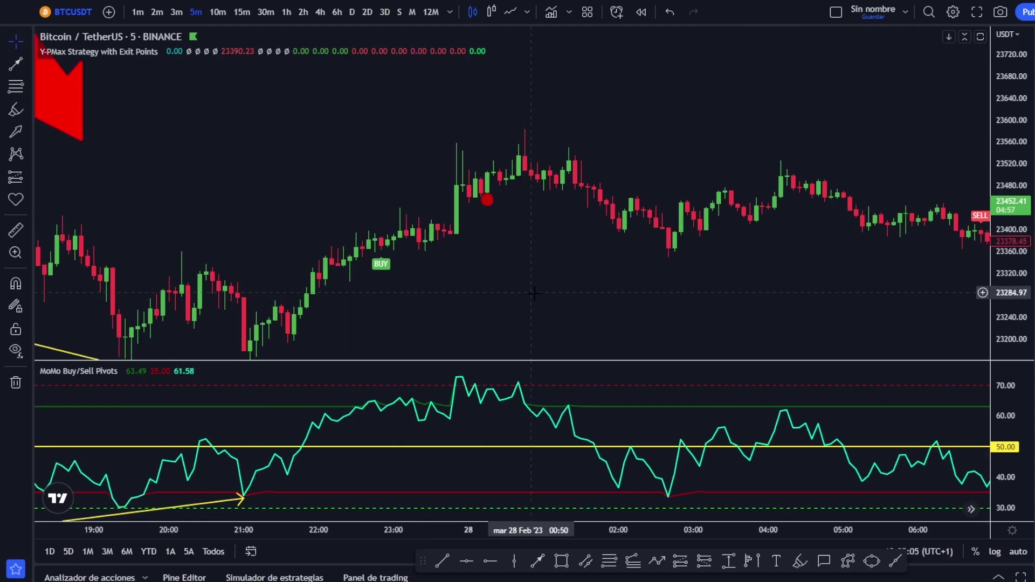
{"action": "scroll", "coordinate": [534, 294], "scroll_direction": "up", "scroll_amount": 3}
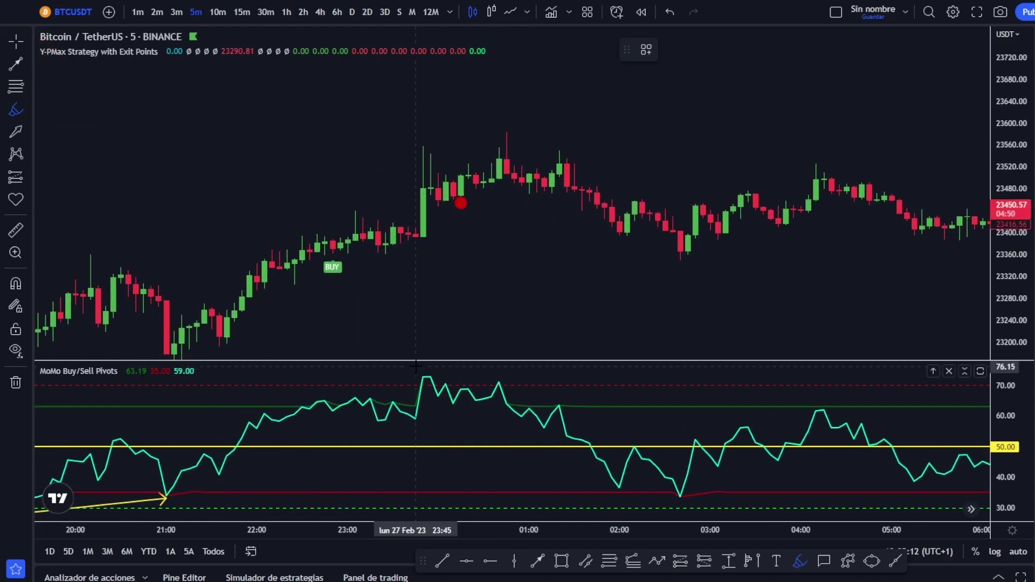
{"action": "mouse_move", "coordinate": [409, 366]}
{"action": "left_mouse_down"}
{"action": "mouse_move", "coordinate": [409, 415]}
{"action": "mouse_move", "coordinate": [502, 417]}
{"action": "mouse_move", "coordinate": [475, 364]}
{"action": "mouse_move", "coordinate": [401, 367]}
{"action": "left_mouse_up"}
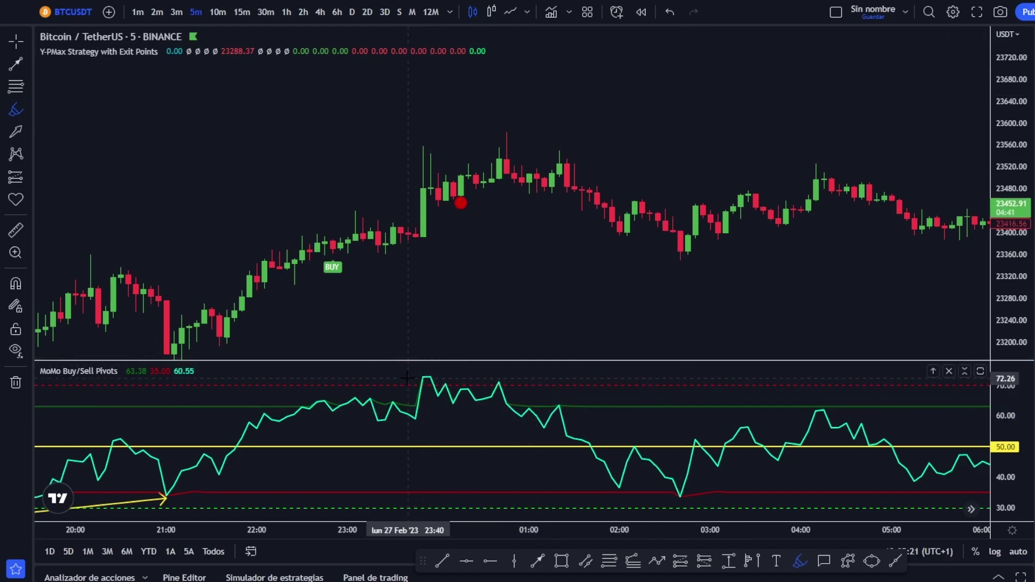
{"action": "mouse_move", "coordinate": [407, 377]}
{"action": "left_mouse_down"}
{"action": "mouse_move", "coordinate": [406, 402]}
{"action": "mouse_move", "coordinate": [456, 401]}
{"action": "mouse_move", "coordinate": [453, 368]}
{"action": "mouse_move", "coordinate": [421, 365]}
{"action": "left_mouse_up"}
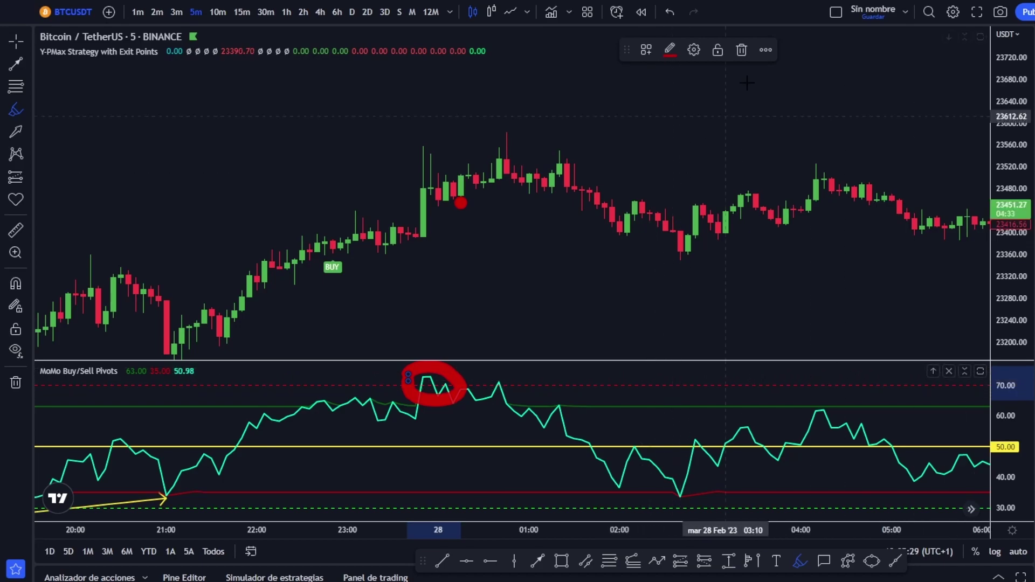
{"action": "left_click", "coordinate": [742, 50]}
Draw a falling arrow across the oscillator peaks and a rising arrow across the price highs.
{"action": "key", "text": "alt+t"}
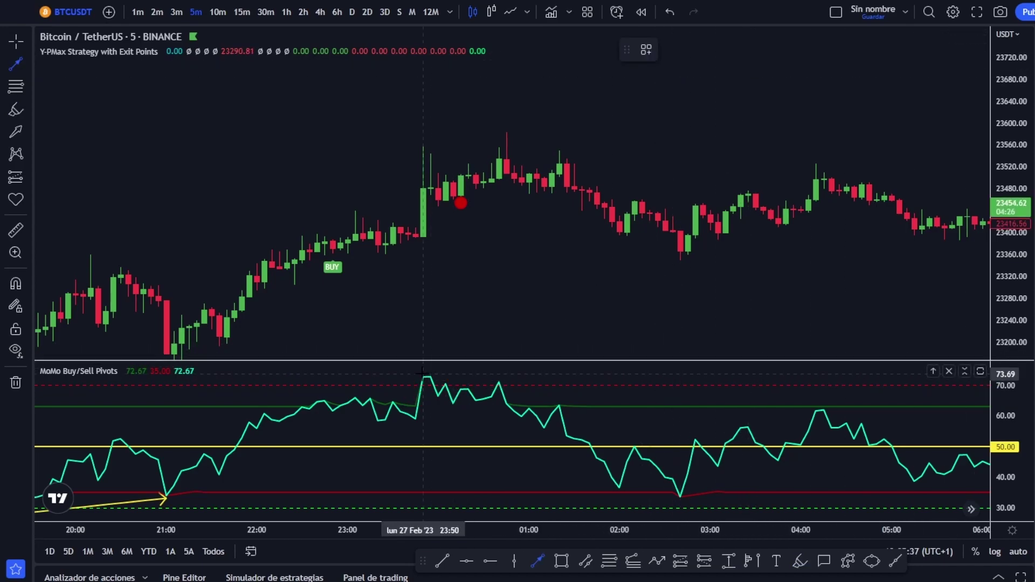
{"action": "left_click", "coordinate": [498, 384]}
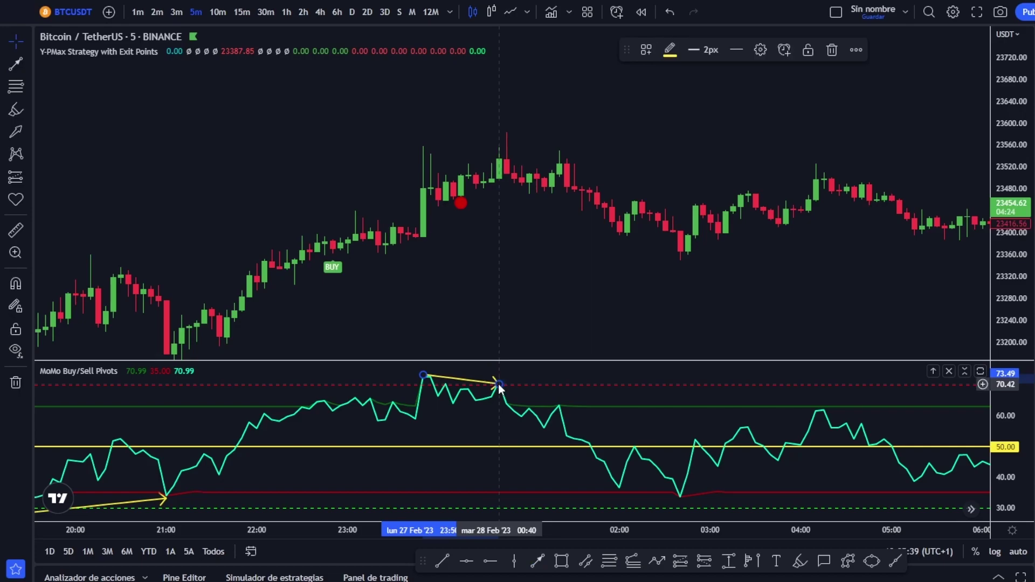
{"action": "left_click", "coordinate": [423, 162]}
{"action": "left_click", "coordinate": [510, 130]}
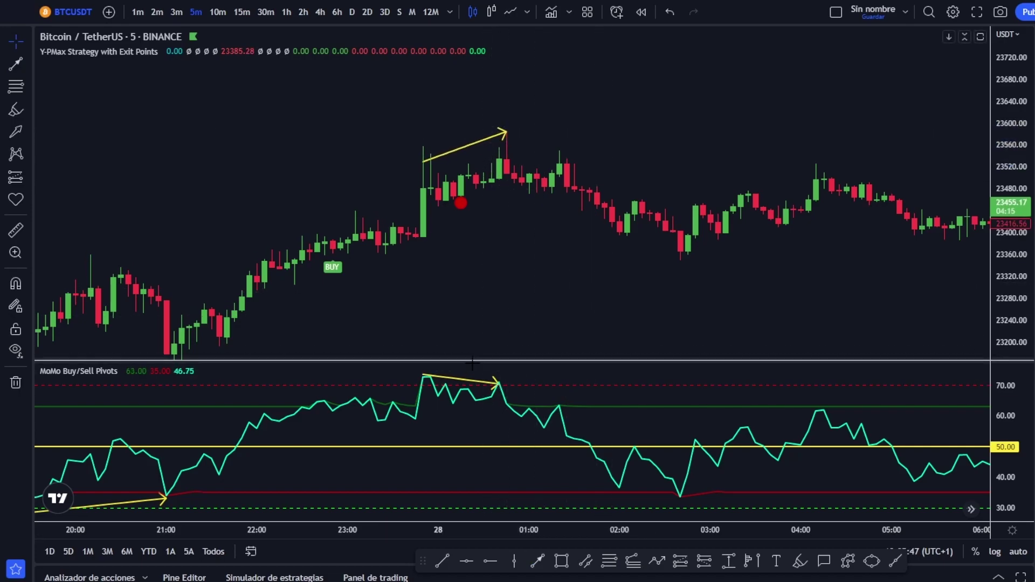
{"action": "scroll", "coordinate": [674, 215], "scroll_direction": "down", "scroll_amount": 2}
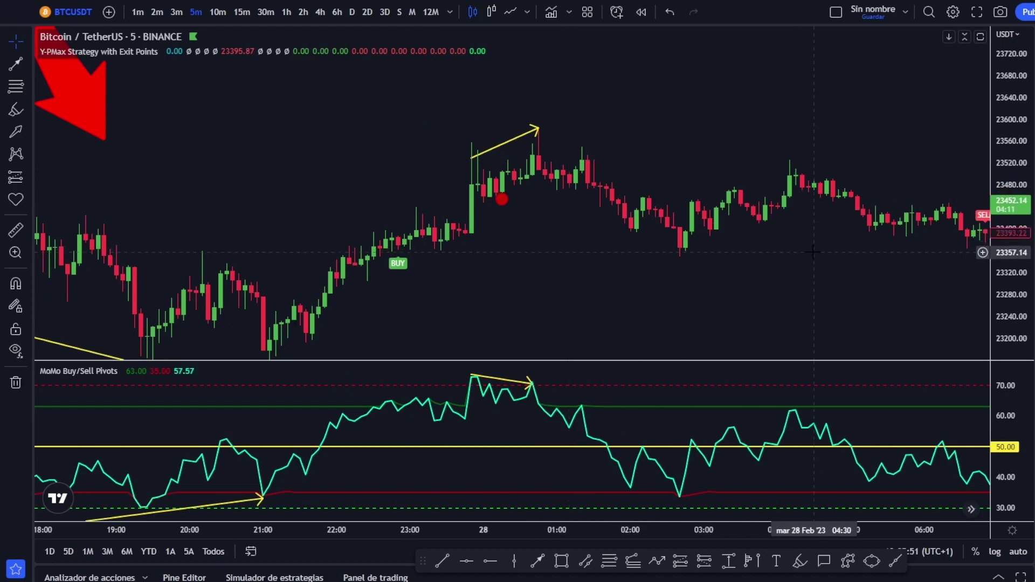
Pan the chart forward to center the later SELL signal near 10:00.
{"action": "scroll", "coordinate": [573, 254], "scroll_direction": "up", "scroll_amount": 2}
{"action": "left_click_drag", "start_coordinate": [572, 254], "coordinate": [527, 254]}
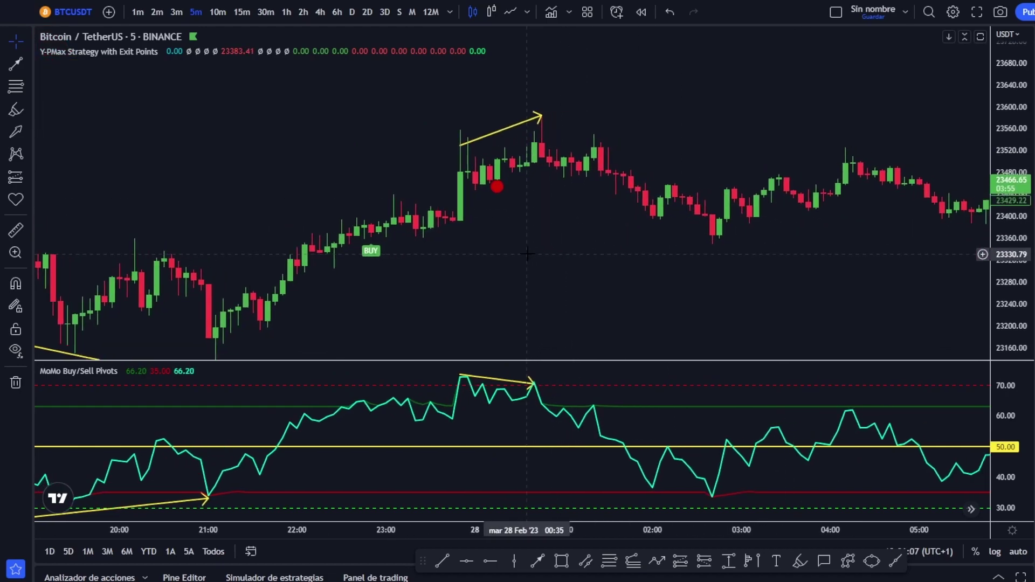
{"action": "left_click_drag", "start_coordinate": [705, 273], "coordinate": [619, 278]}
{"action": "left_click_drag", "start_coordinate": [765, 277], "coordinate": [676, 285]}
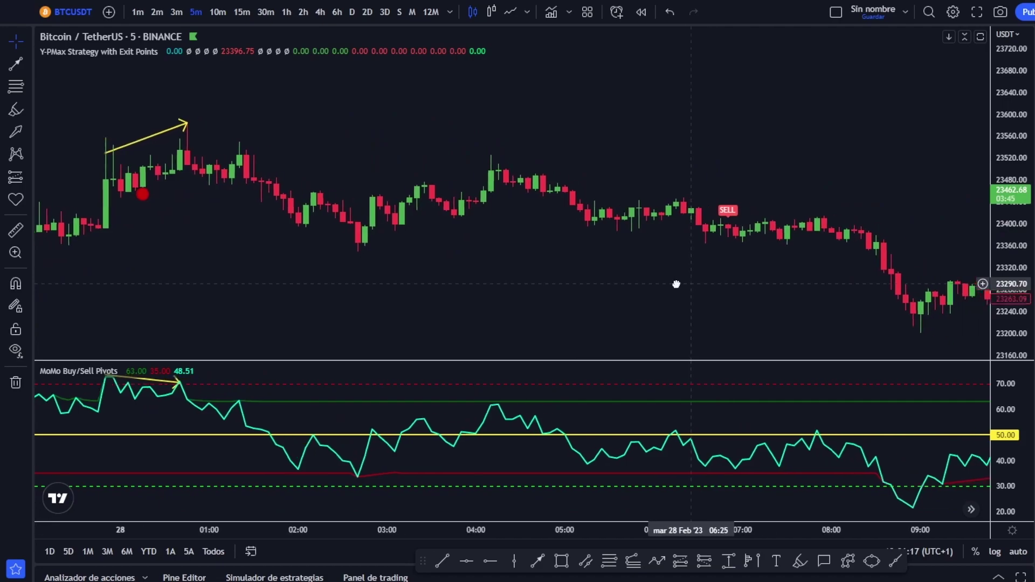
{"action": "left_click_drag", "start_coordinate": [451, 325], "coordinate": [554, 335]}
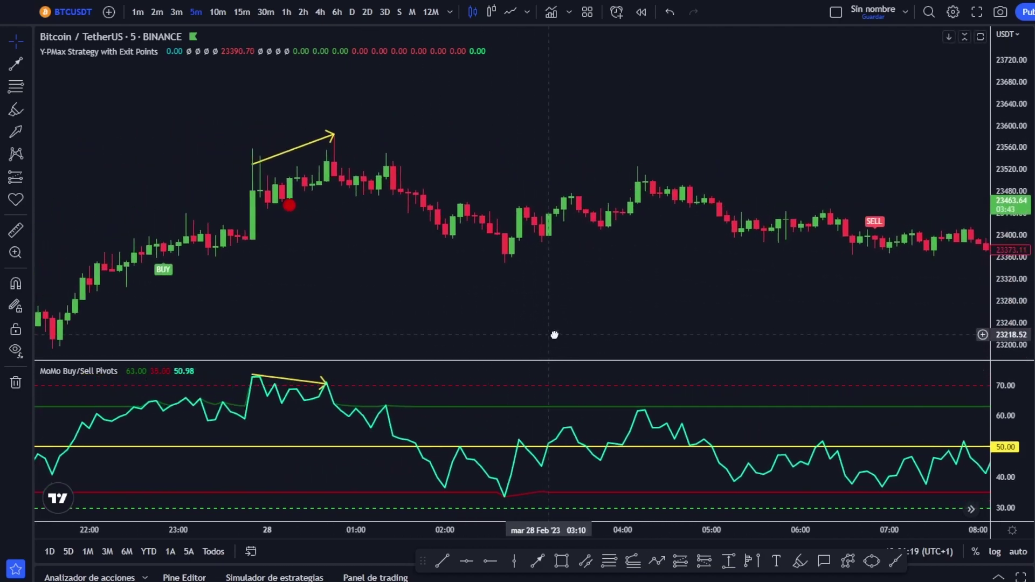
{"action": "scroll", "coordinate": [428, 412], "scroll_direction": "down", "scroll_amount": 1}
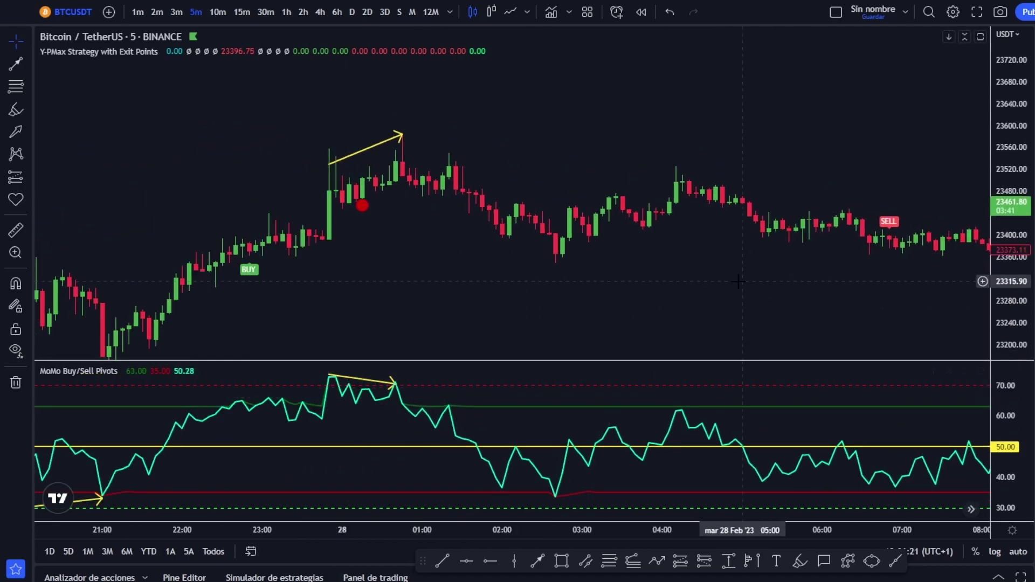
{"action": "left_click_drag", "start_coordinate": [755, 282], "coordinate": [637, 295]}
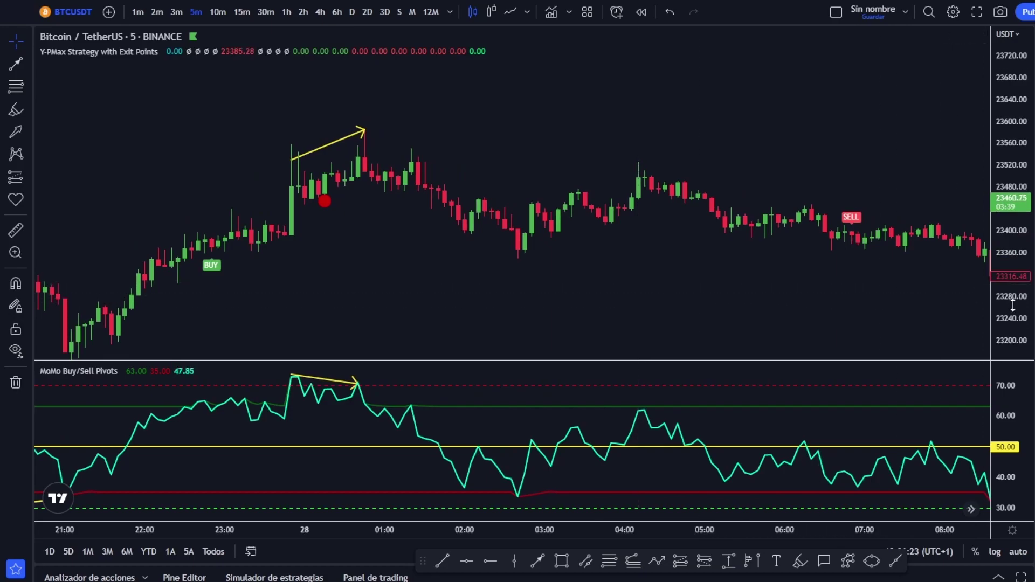
{"action": "left_click_drag", "start_coordinate": [852, 302], "coordinate": [746, 297]}
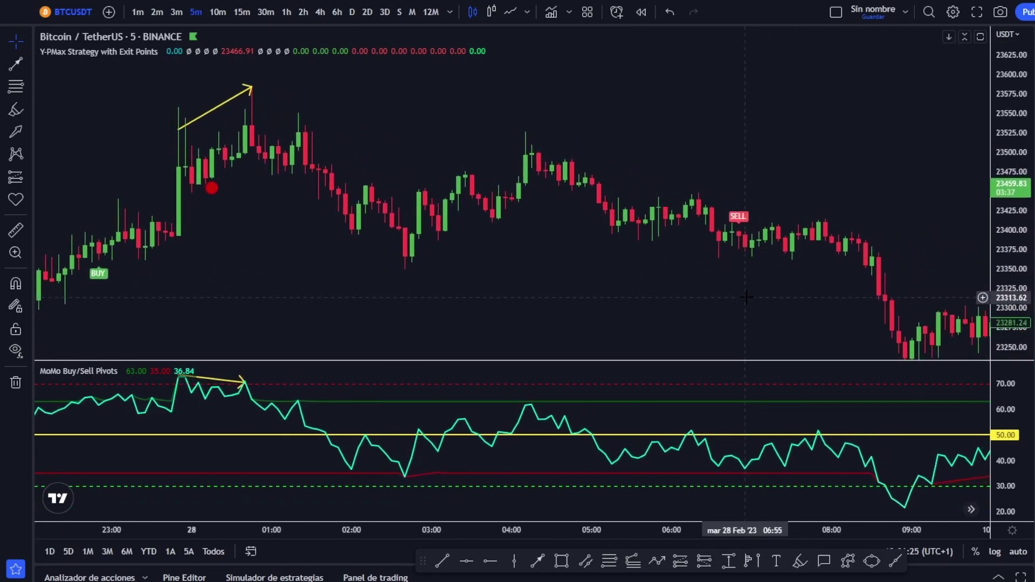
{"action": "left_click_drag", "start_coordinate": [618, 307], "coordinate": [340, 294]}
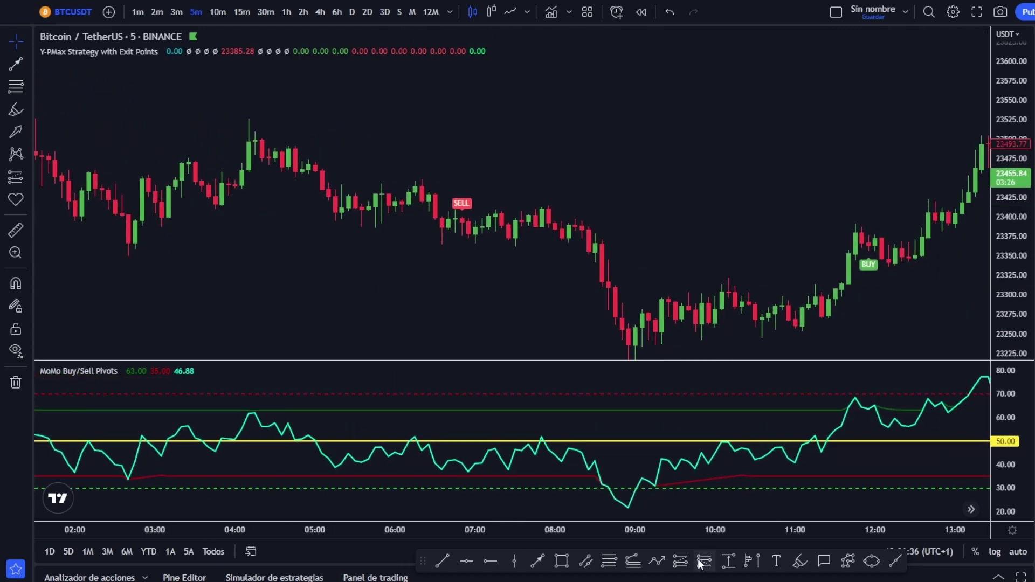
Place a short position at the SELL signal with stop 55.57 and target 85.36.
{"action": "left_click", "coordinate": [463, 222]}
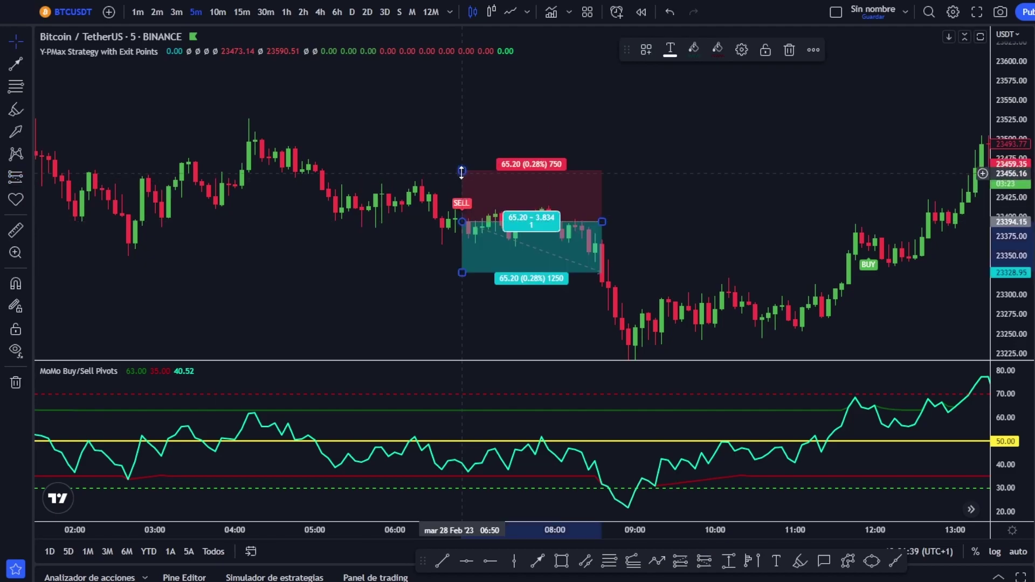
{"action": "left_click_drag", "start_coordinate": [462, 172], "coordinate": [457, 178]}
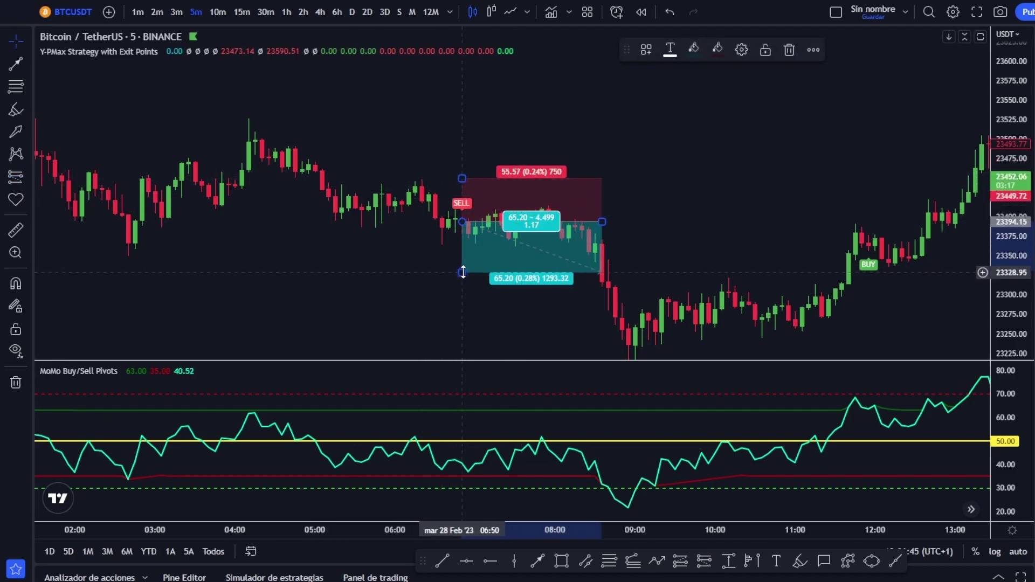
{"action": "left_click_drag", "start_coordinate": [462, 272], "coordinate": [462, 288]}
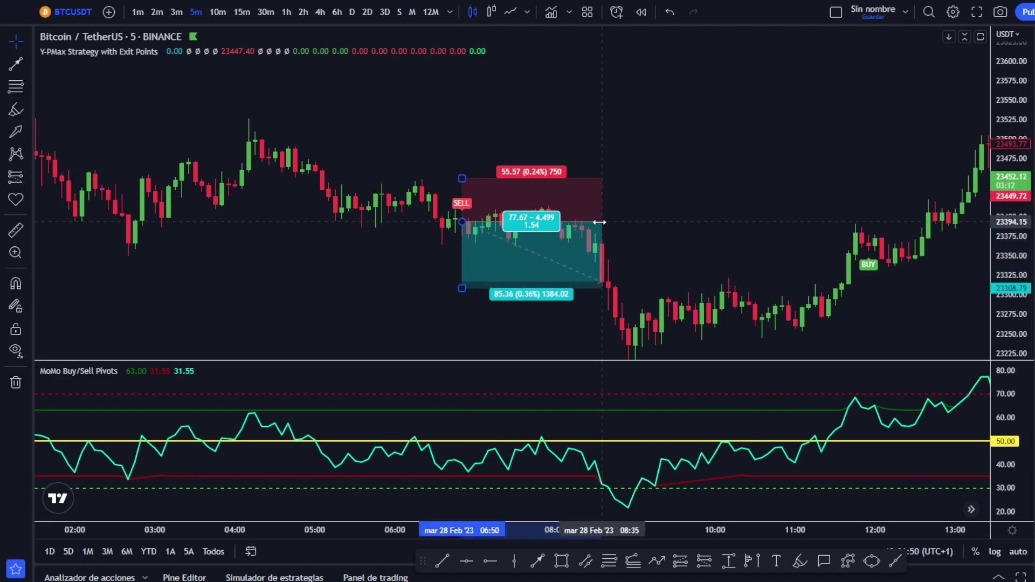
{"action": "left_click_drag", "start_coordinate": [604, 223], "coordinate": [608, 222]}
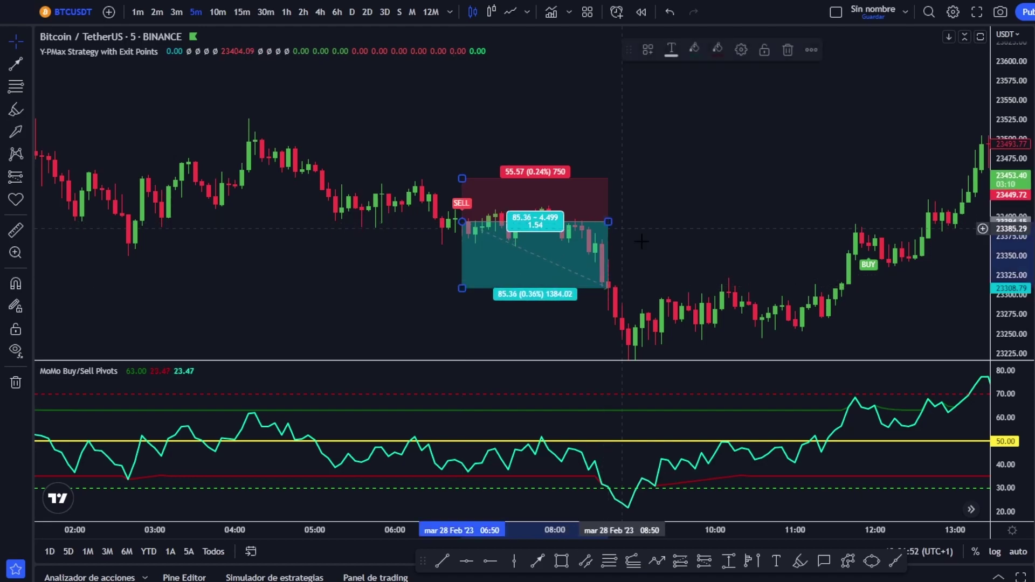
{"action": "left_click", "coordinate": [614, 292]}
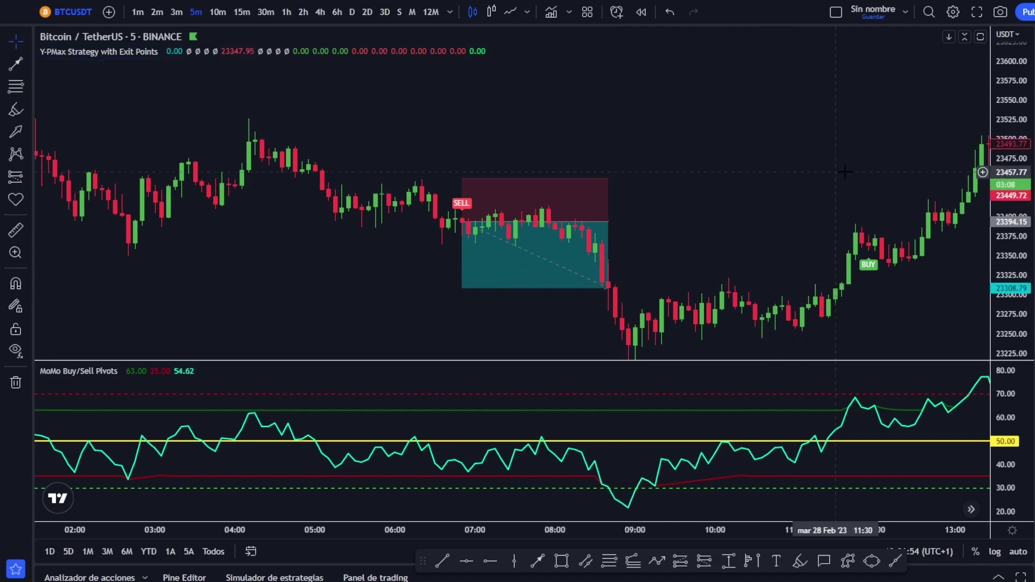
Add a long position at the next BUY with stop 120.80 and target 182.80.
{"action": "left_click_drag", "start_coordinate": [836, 173], "coordinate": [643, 144]}
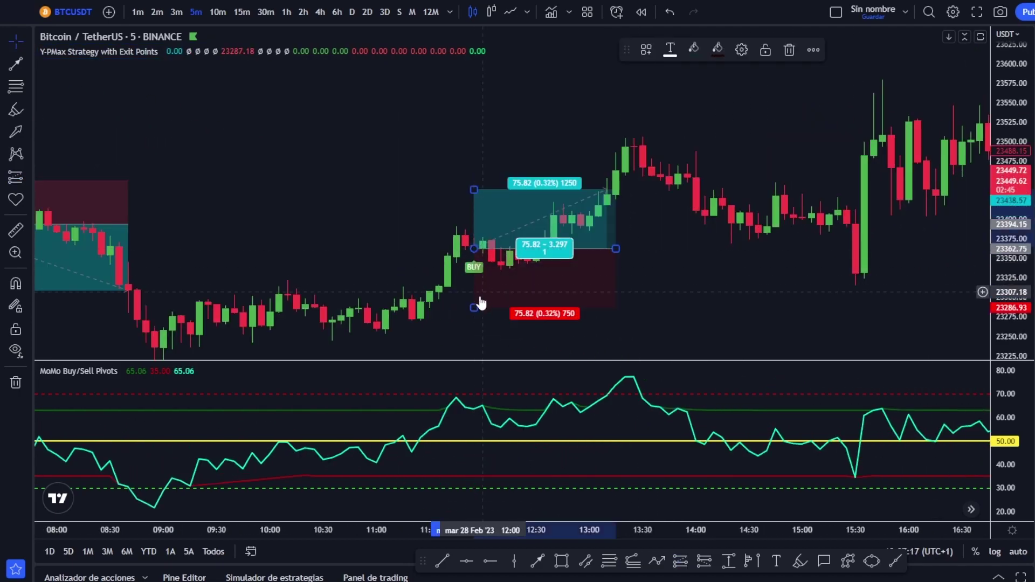
{"action": "left_click_drag", "start_coordinate": [474, 308], "coordinate": [475, 344]}
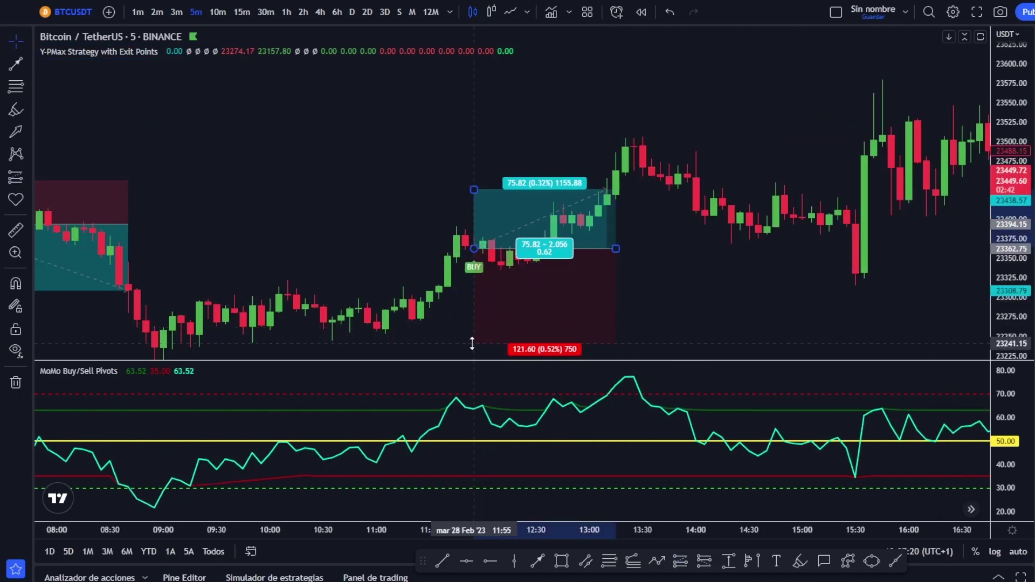
{"action": "left_click_drag", "start_coordinate": [474, 190], "coordinate": [474, 107]}
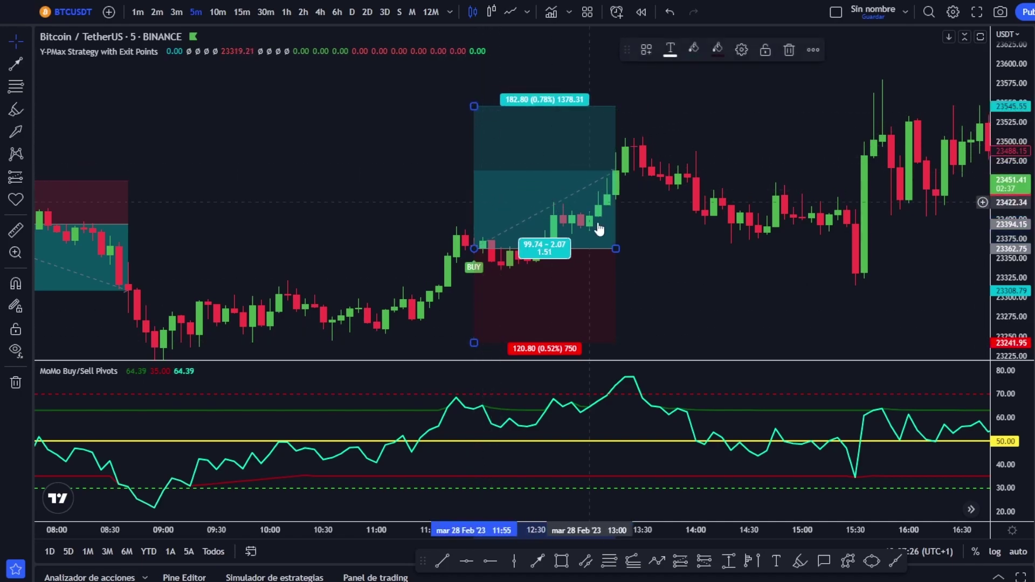
{"action": "left_click_drag", "start_coordinate": [616, 249], "coordinate": [870, 240]}
{"action": "scroll", "coordinate": [890, 253], "scroll_direction": "down", "scroll_amount": 2}
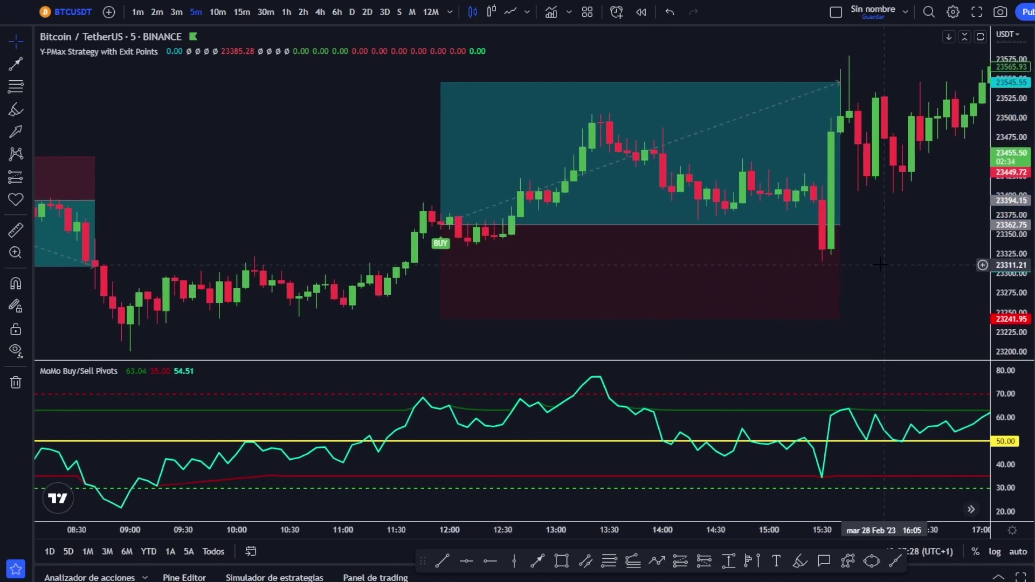
{"action": "left_click", "coordinate": [525, 180]}
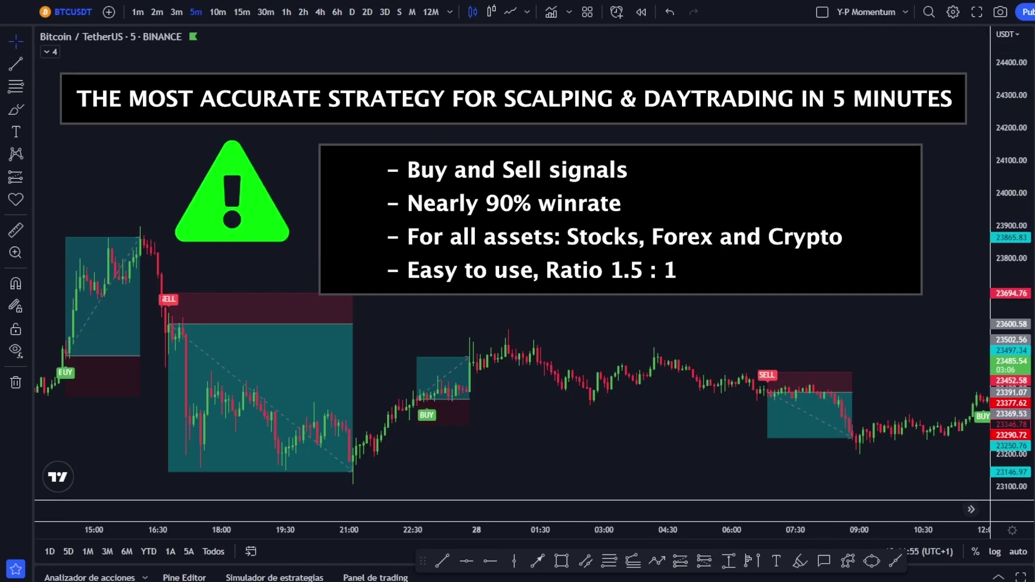